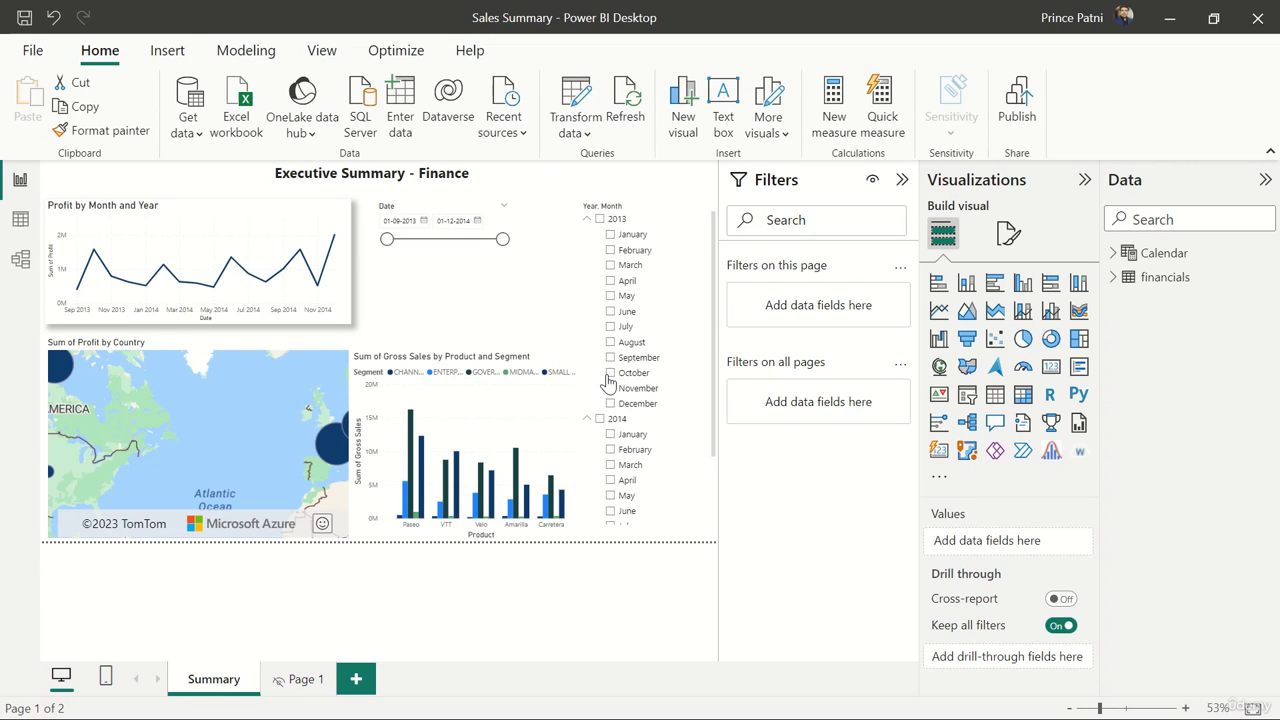
Preview the Classic theme on the report, then apply the accessible theme with blue, navy, orange and pink colours
{"action": "left_click", "coordinate": [321, 52]}
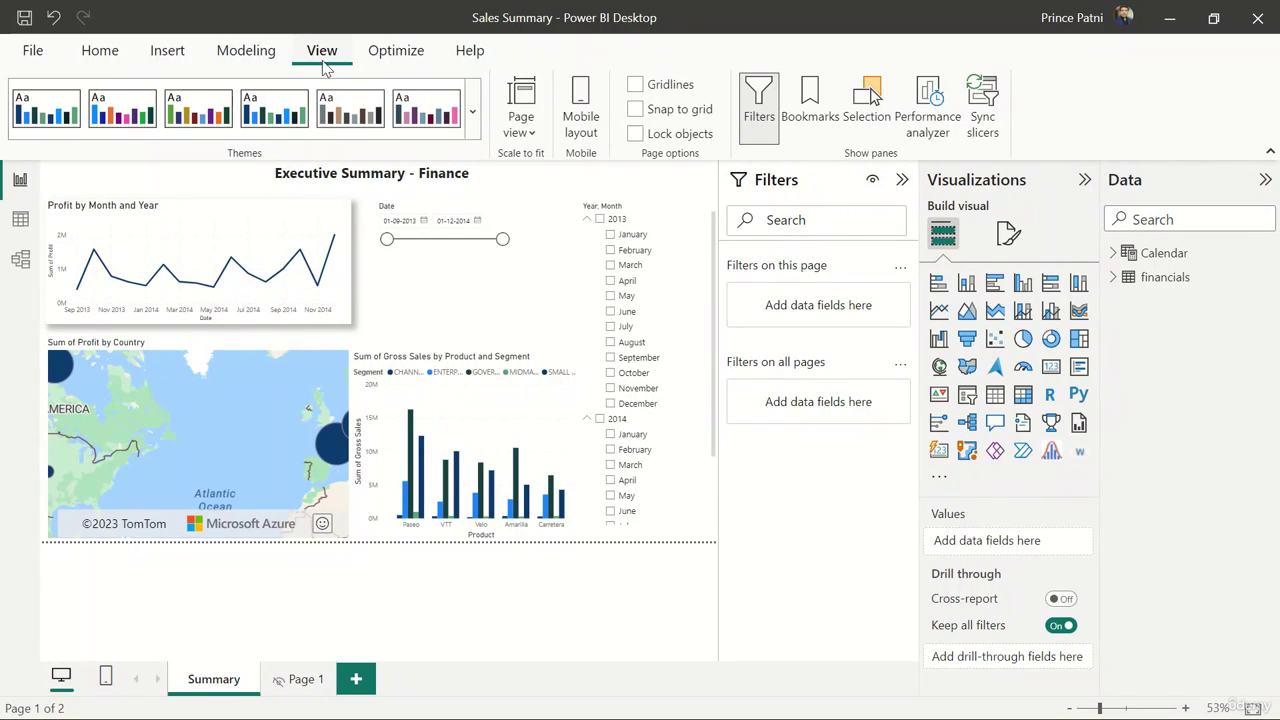
{"action": "left_click", "coordinate": [474, 117]}
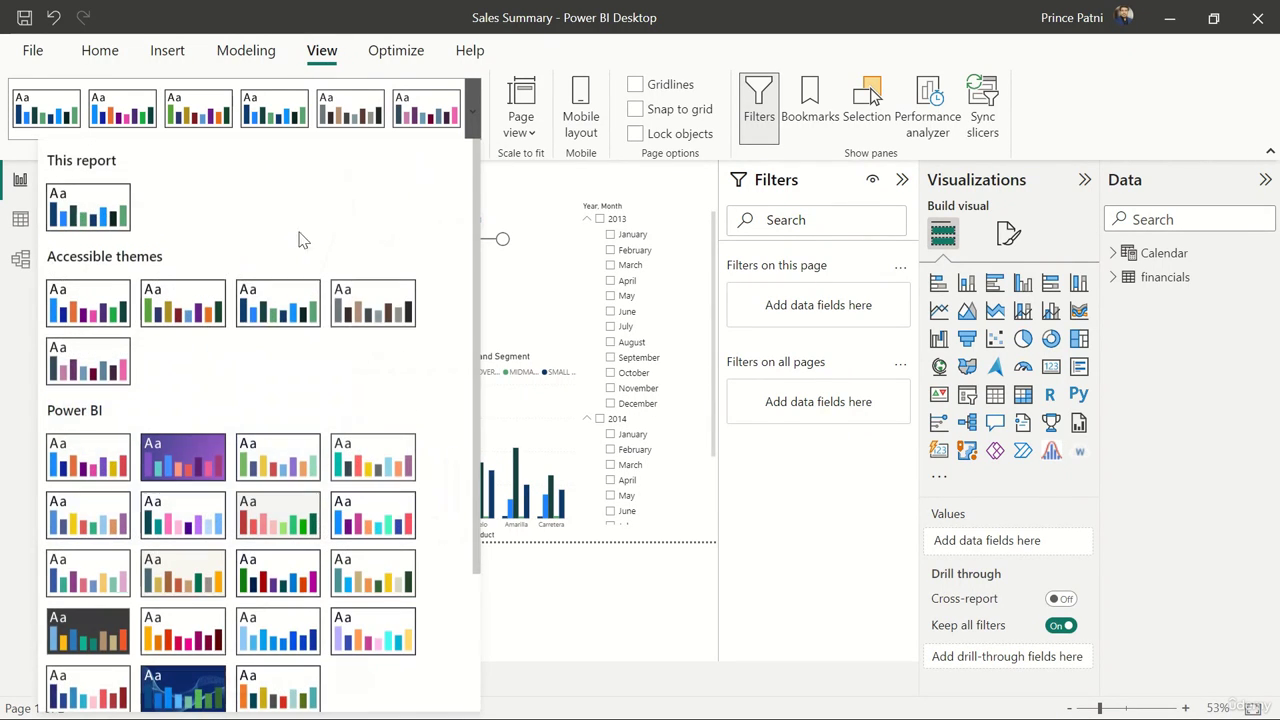
{"action": "left_click", "coordinate": [388, 470]}
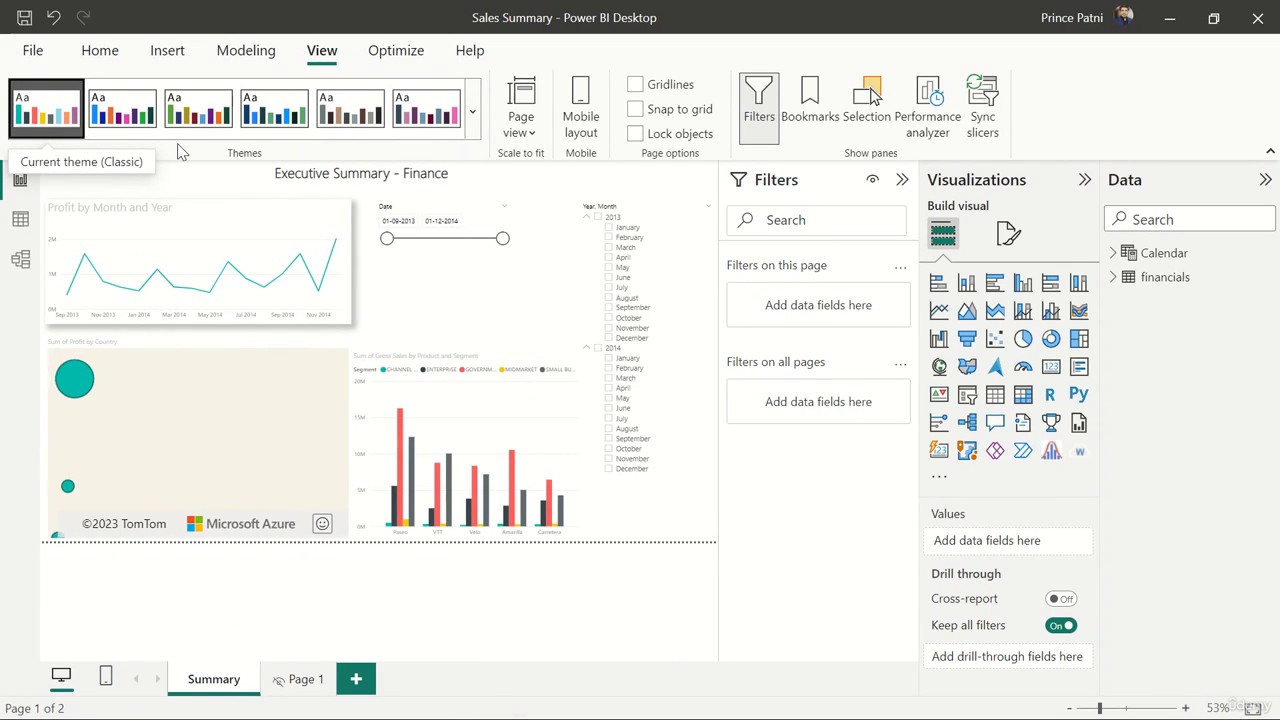
{"action": "left_click", "coordinate": [118, 116]}
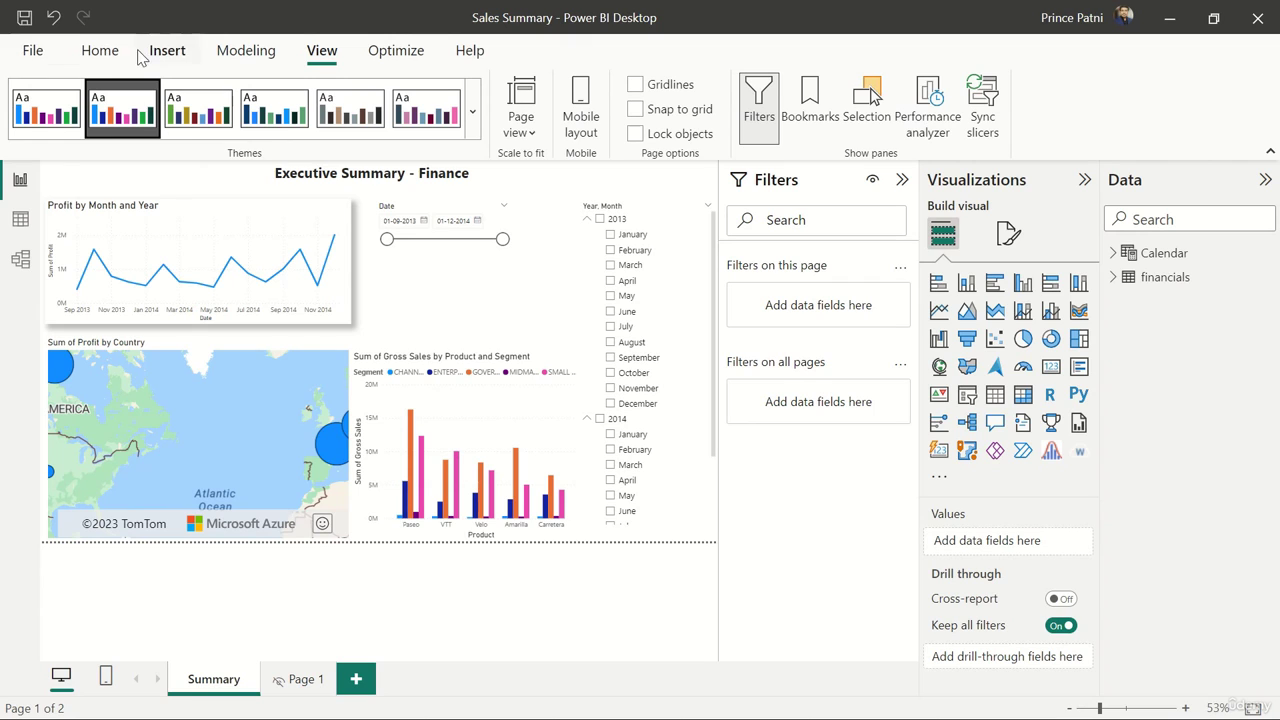
Expand the financials table and examine the table and column properties available for its Sales column
{"action": "left_click", "coordinate": [116, 62]}
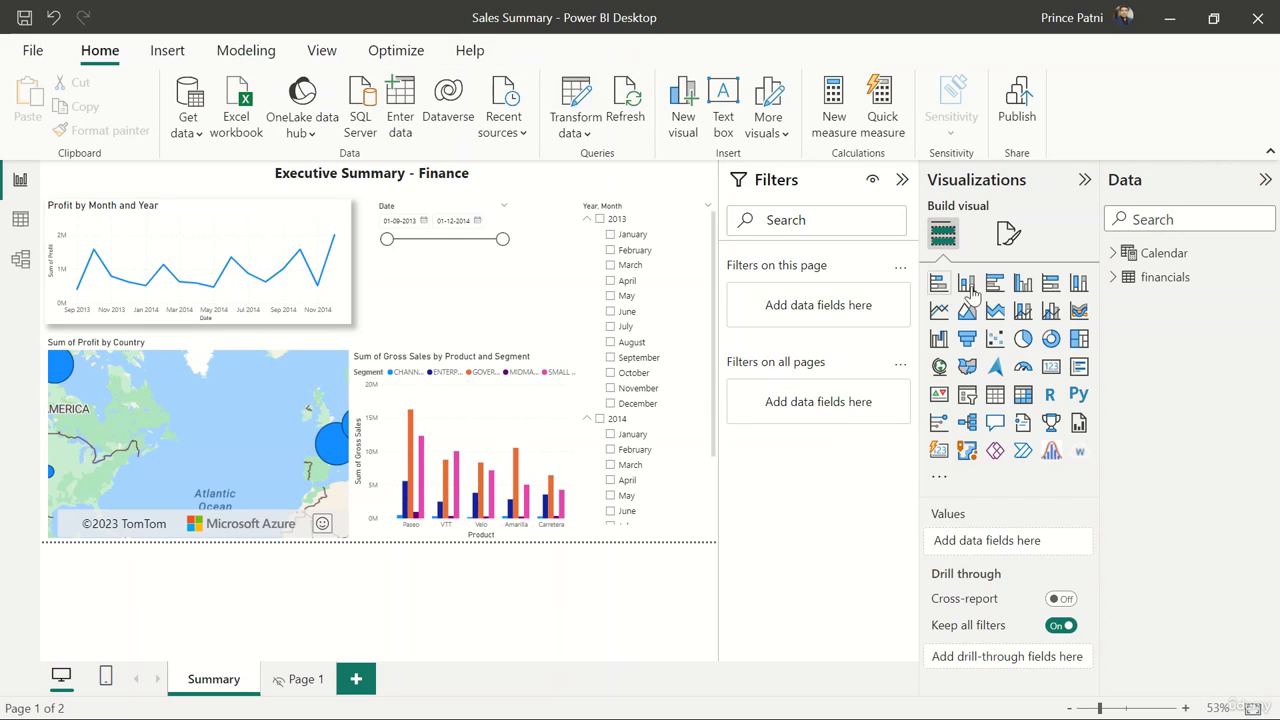
{"action": "left_click", "coordinate": [1112, 279]}
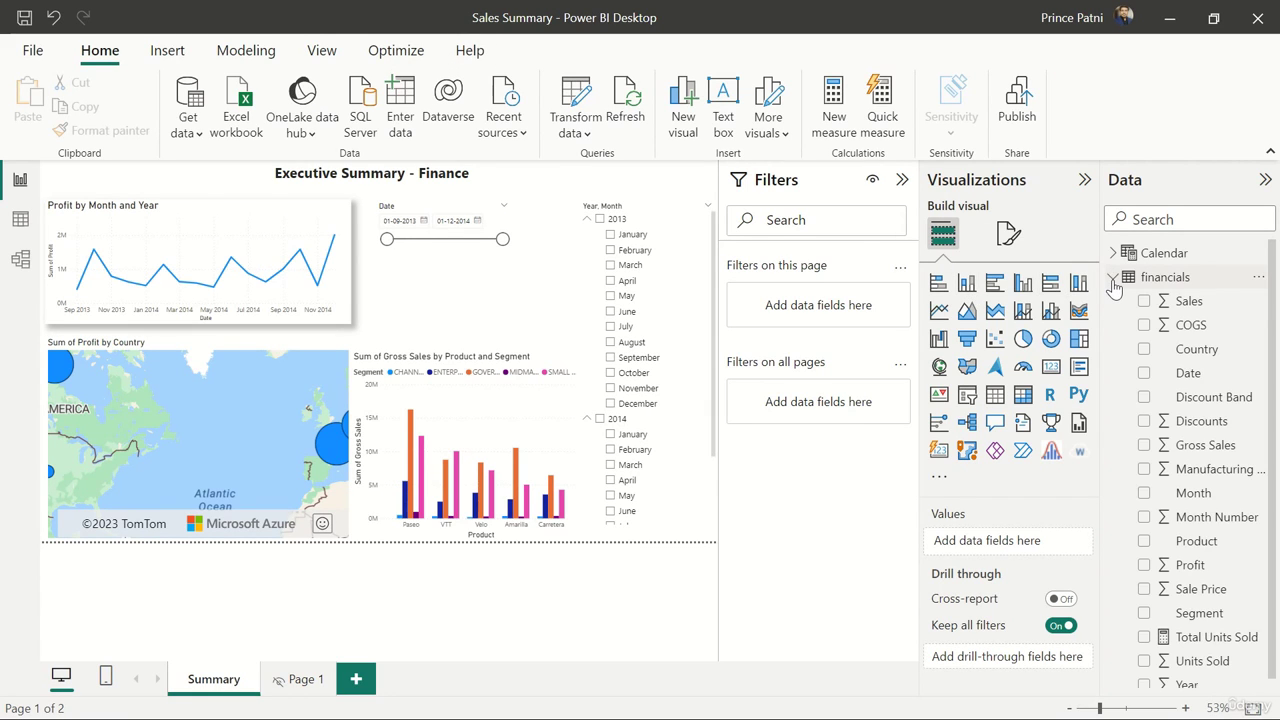
{"action": "scroll", "coordinate": [1197, 605], "scroll_direction": "down", "scroll_amount": 1}
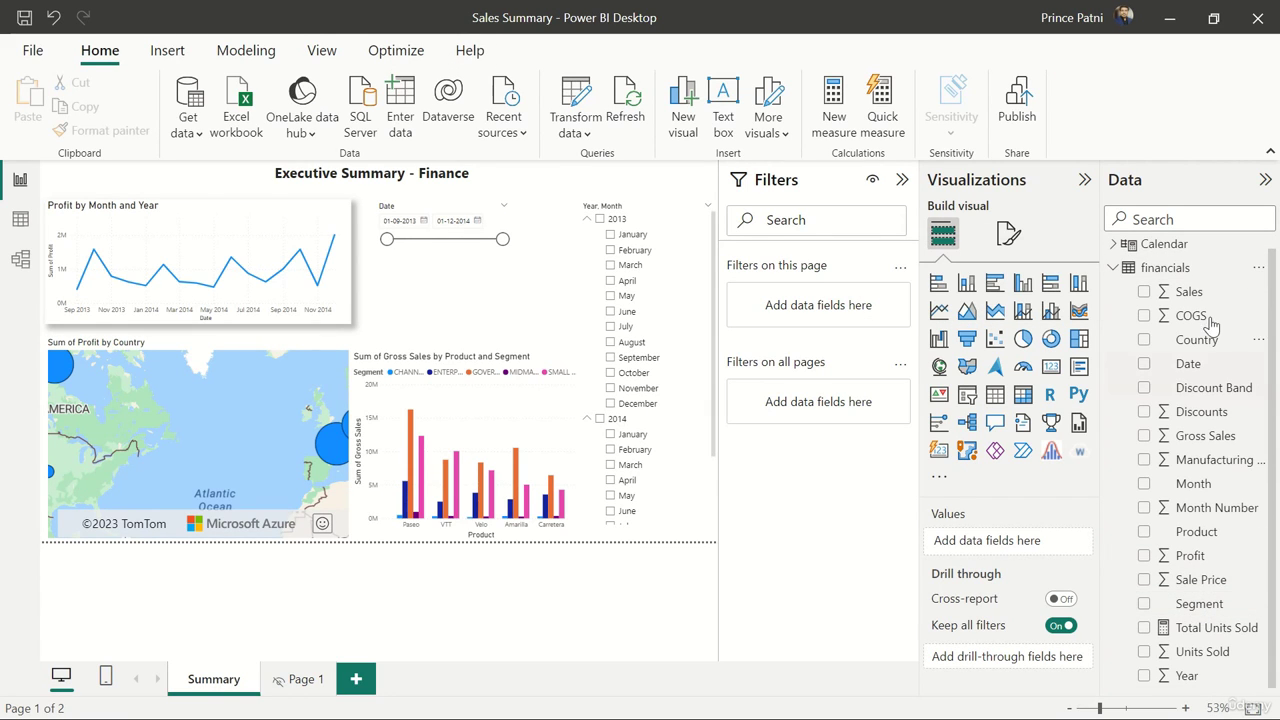
{"action": "left_click", "coordinate": [1190, 292]}
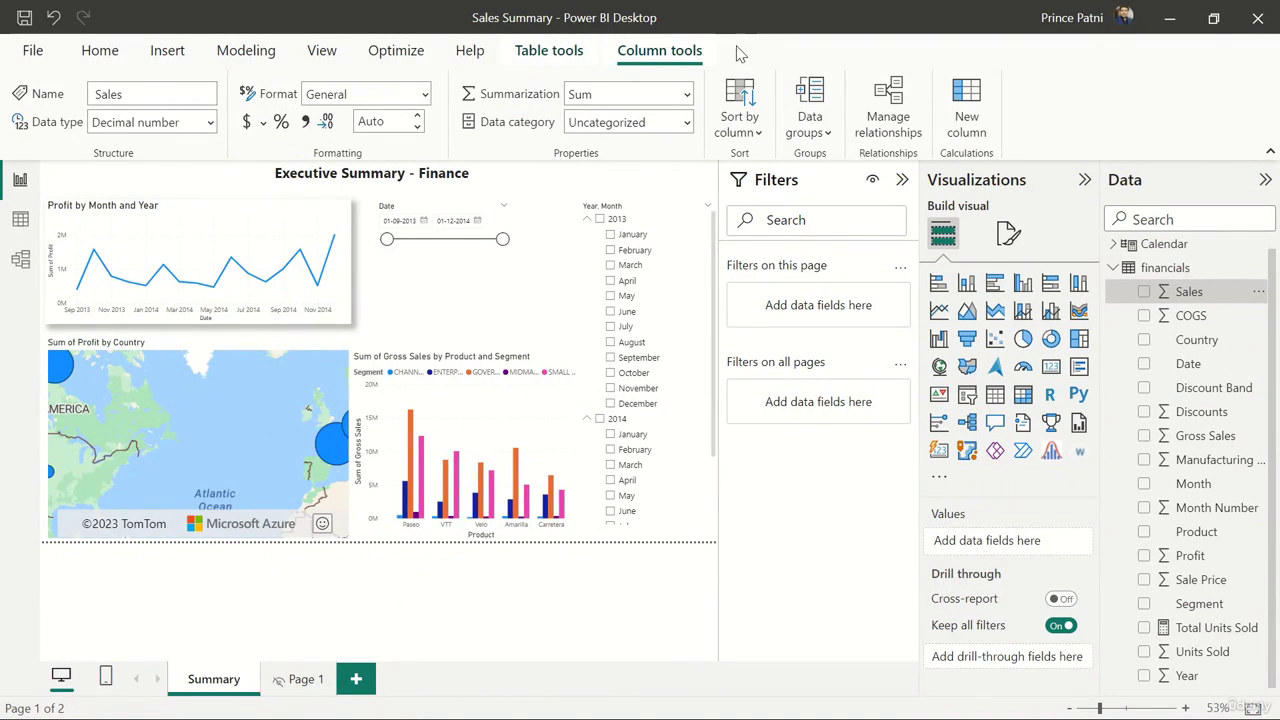
{"action": "left_click", "coordinate": [562, 58]}
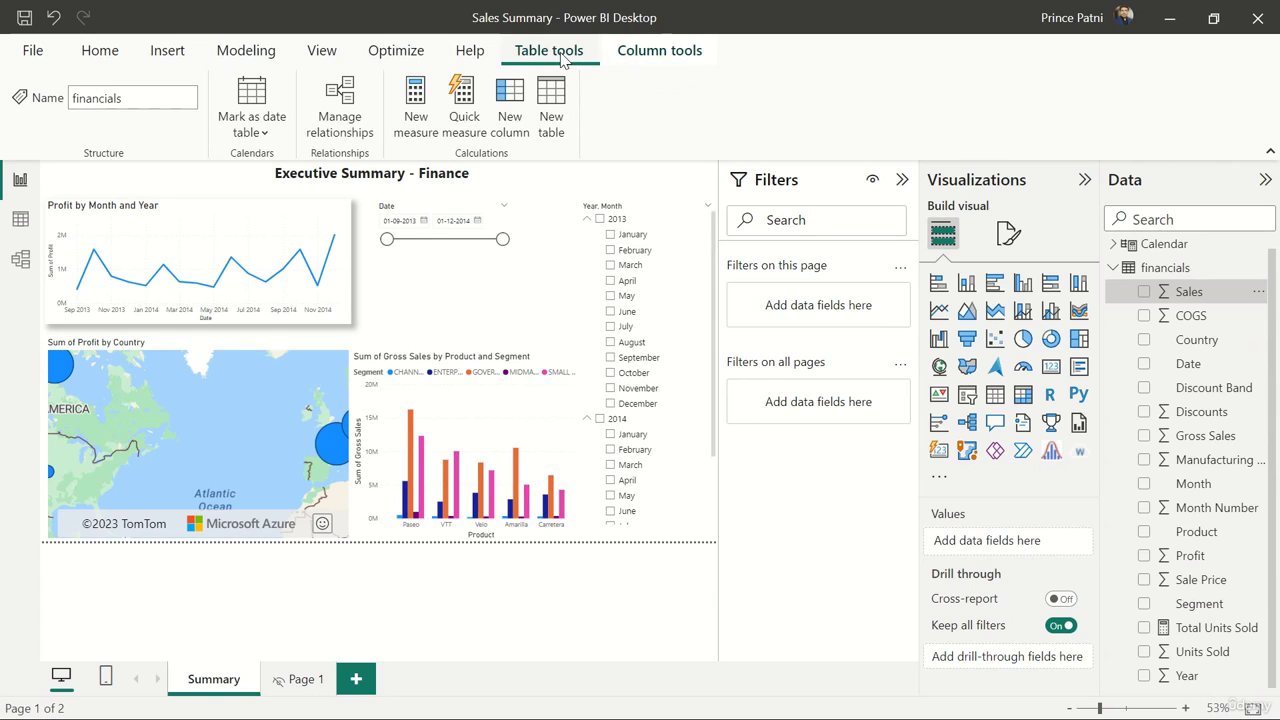
{"action": "left_click", "coordinate": [676, 56]}
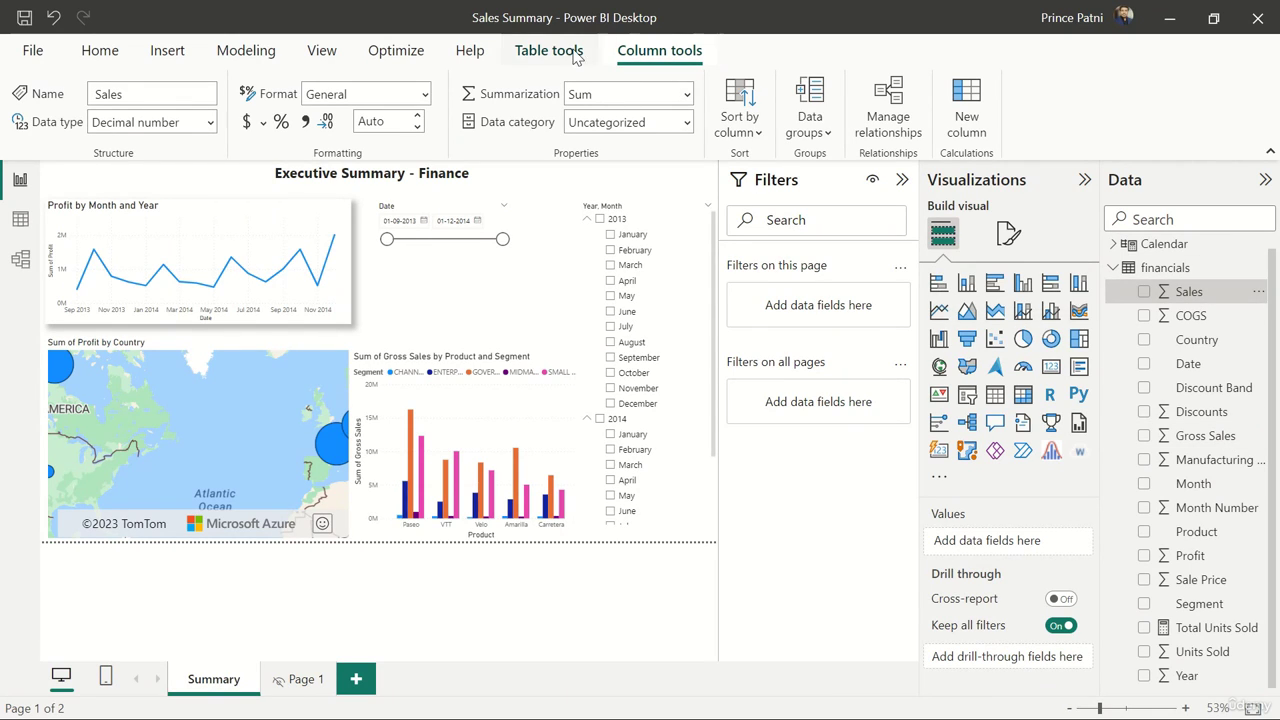
{"action": "left_click", "coordinate": [627, 609]}
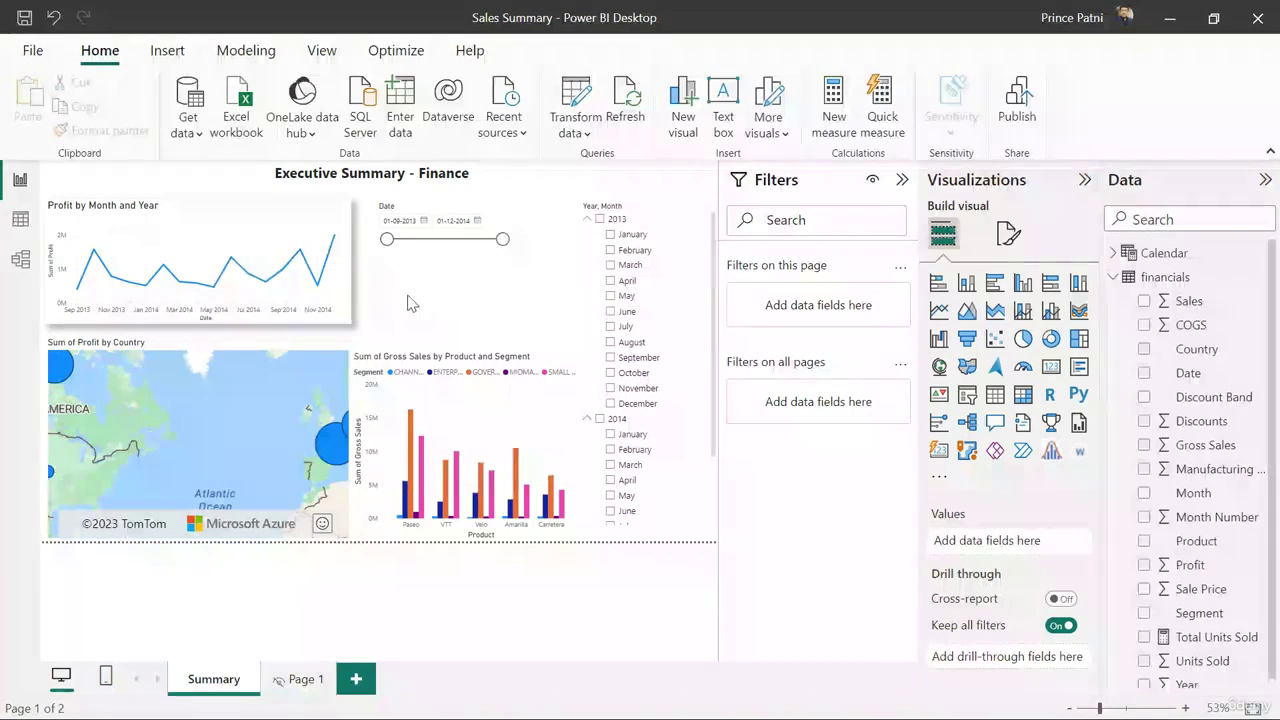
Collapse the ribbon to its single-line layout with the key tips displayed, and restore the full ribbon
{"action": "left_click", "coordinate": [1268, 156]}
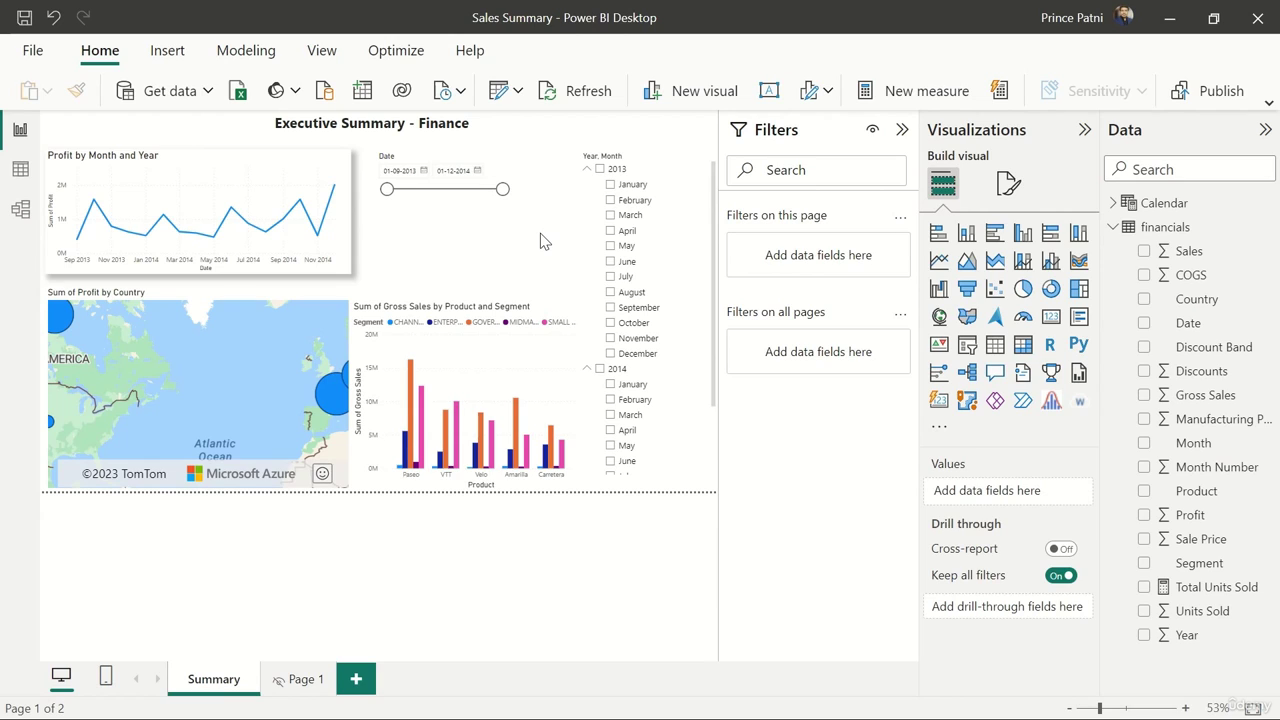
{"action": "key", "text": "alt"}
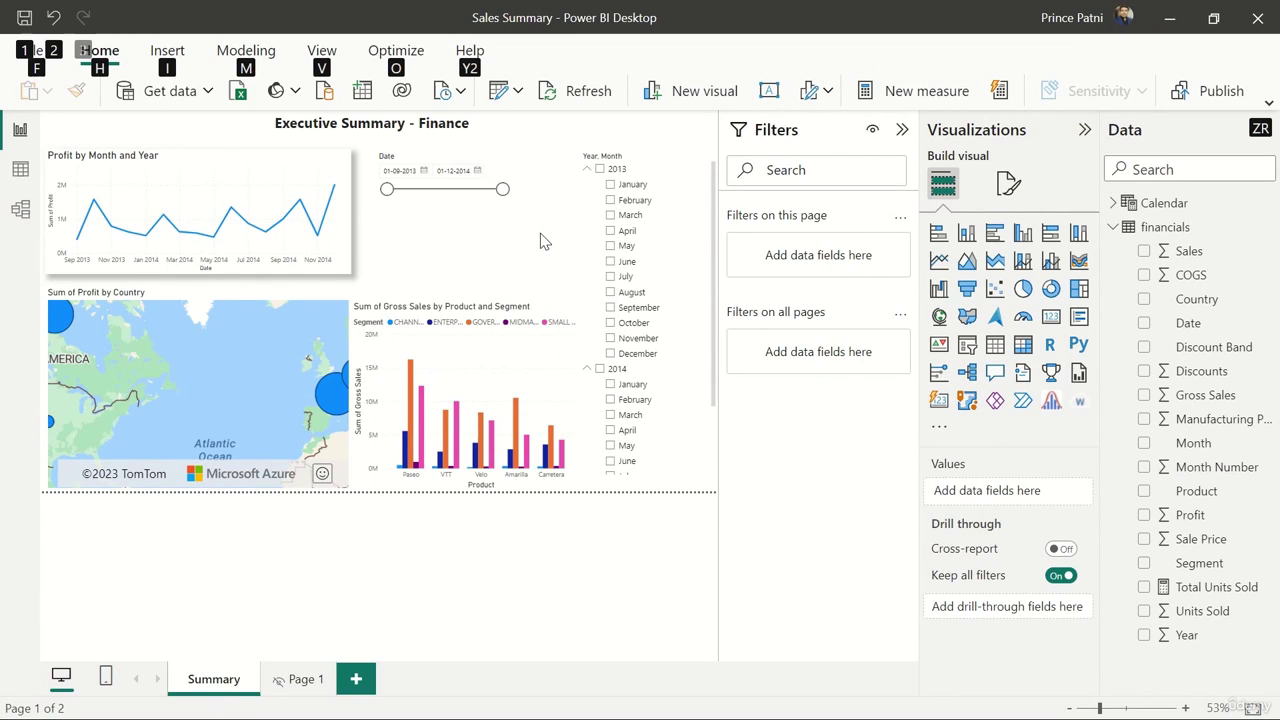
{"action": "key", "text": "Escape"}
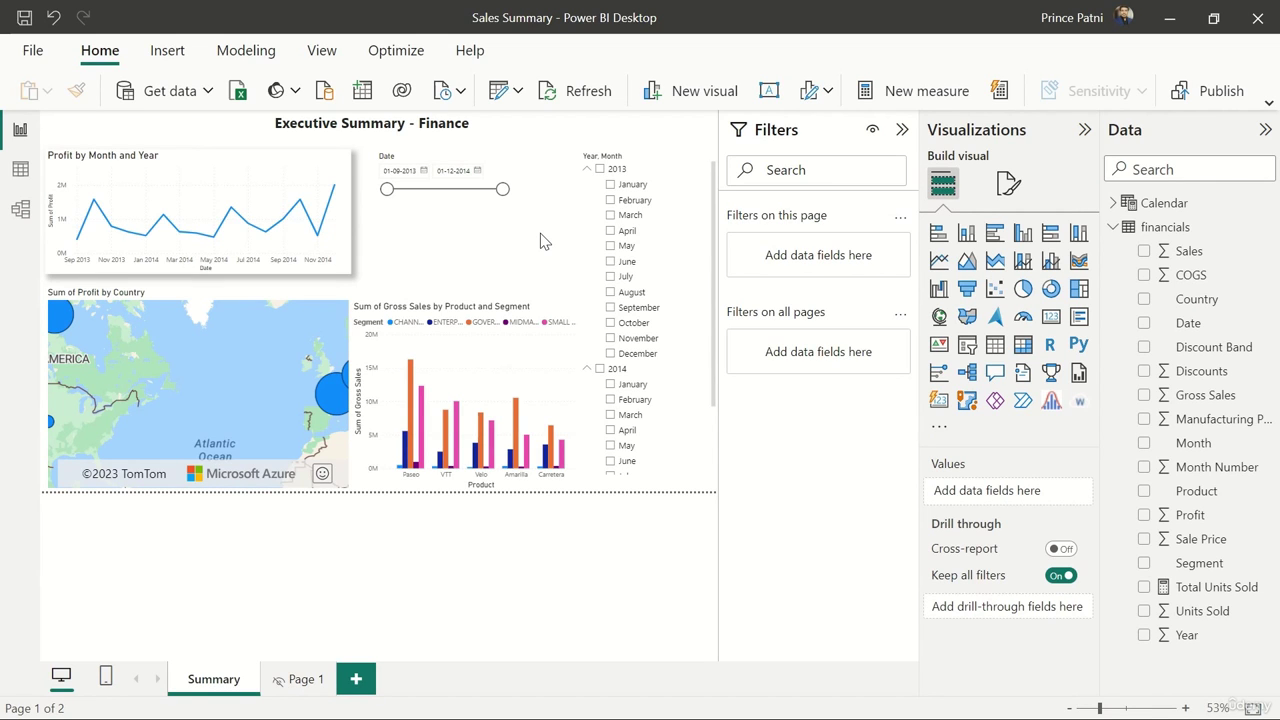
{"action": "left_click", "coordinate": [1268, 102]}
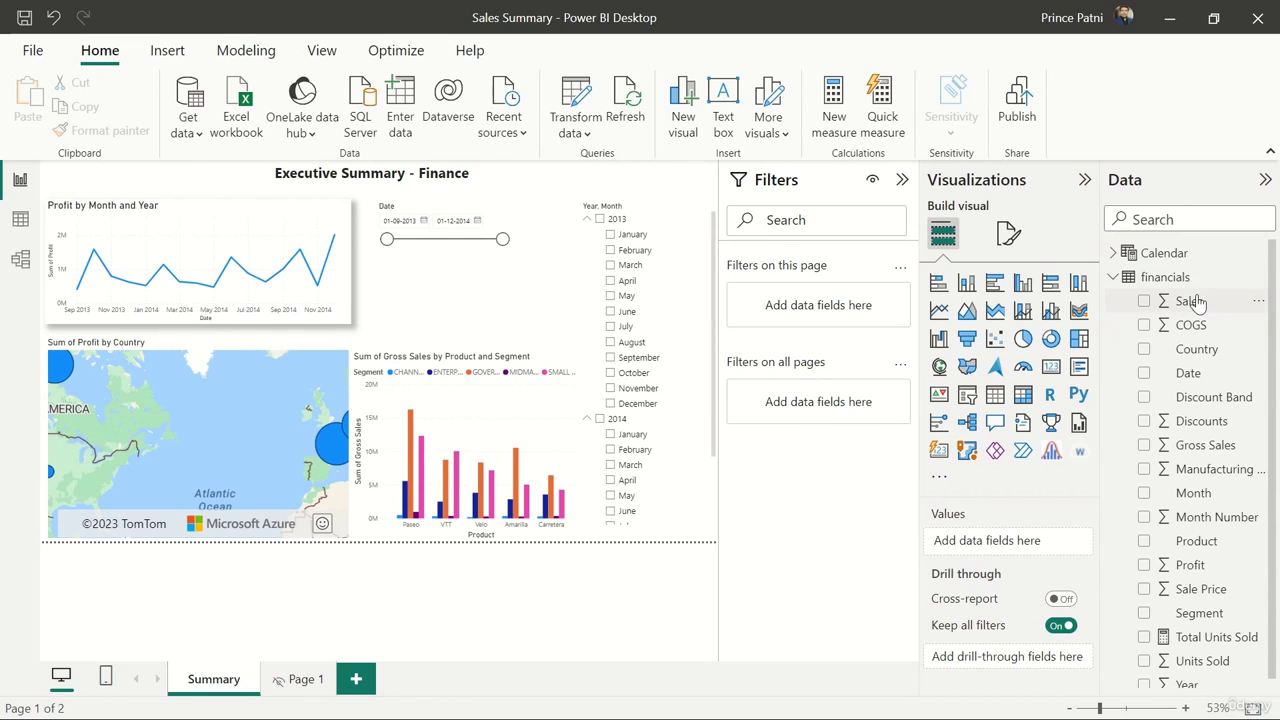
Examine the properties of the Sales column and the formula of the Total Units Sold measure in the financials table
{"action": "left_click", "coordinate": [1195, 302]}
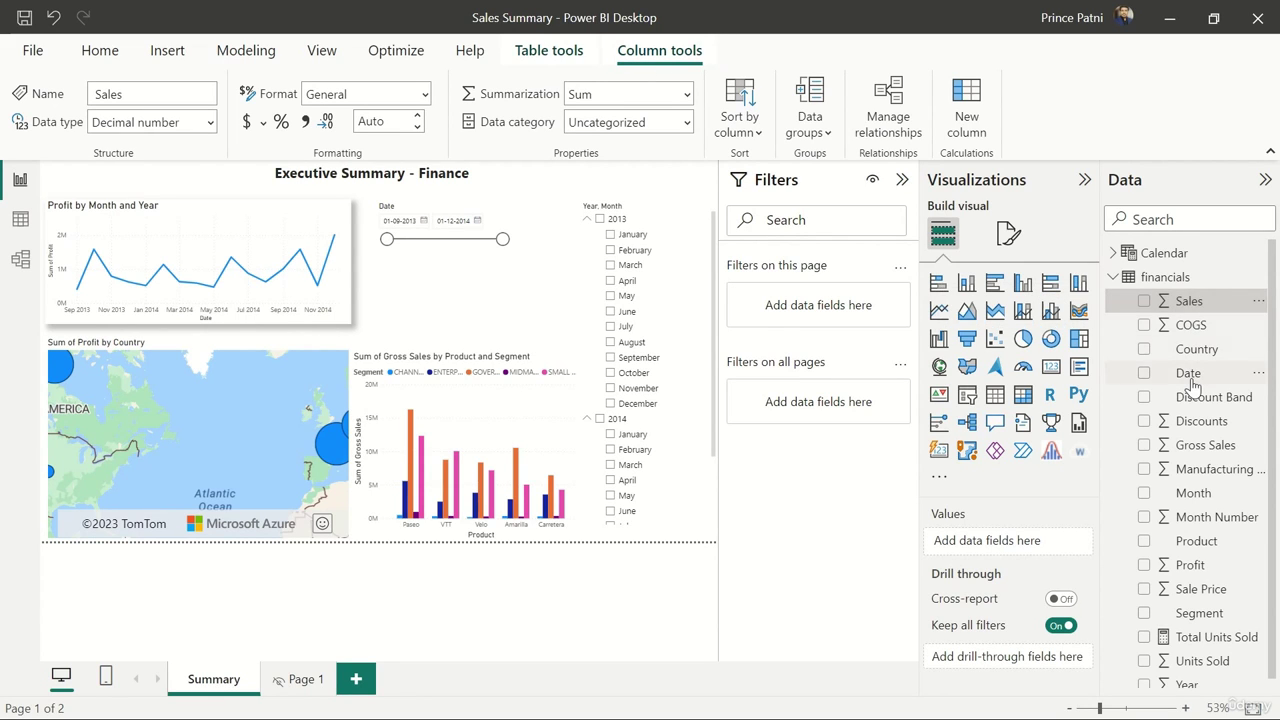
{"action": "scroll", "coordinate": [1208, 480], "scroll_direction": "down", "scroll_amount": 1}
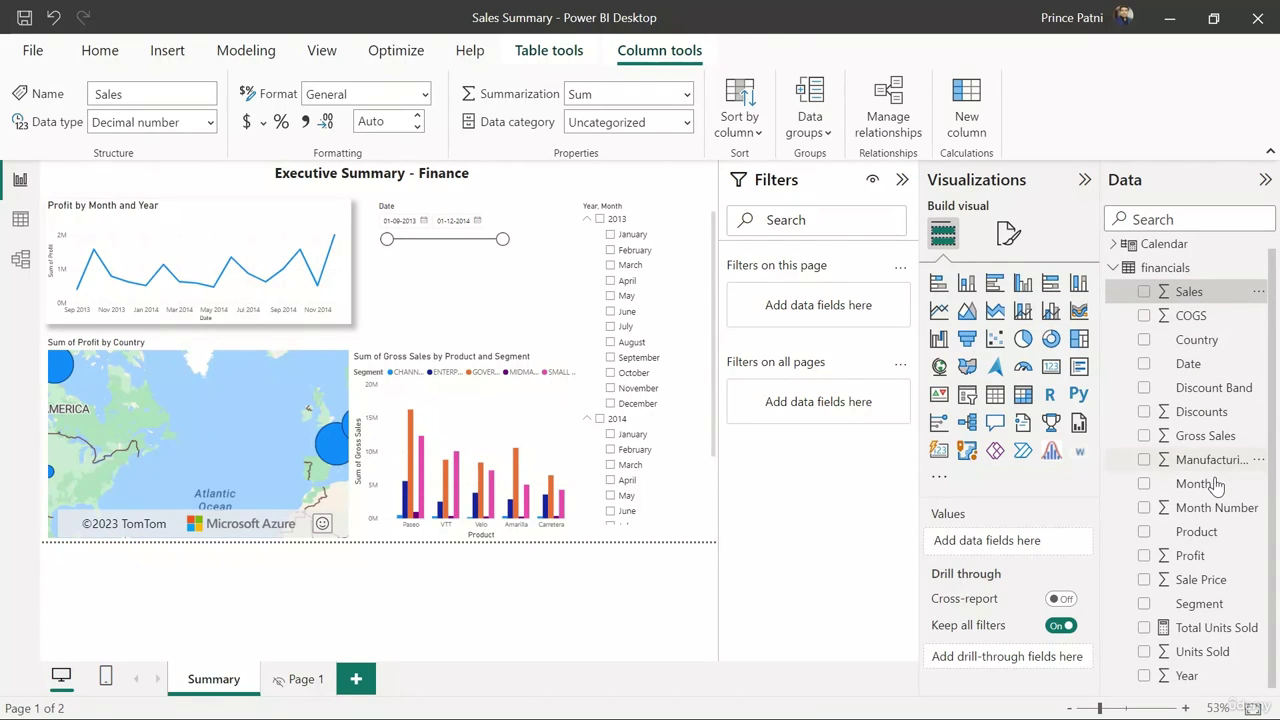
{"action": "left_click", "coordinate": [1212, 628]}
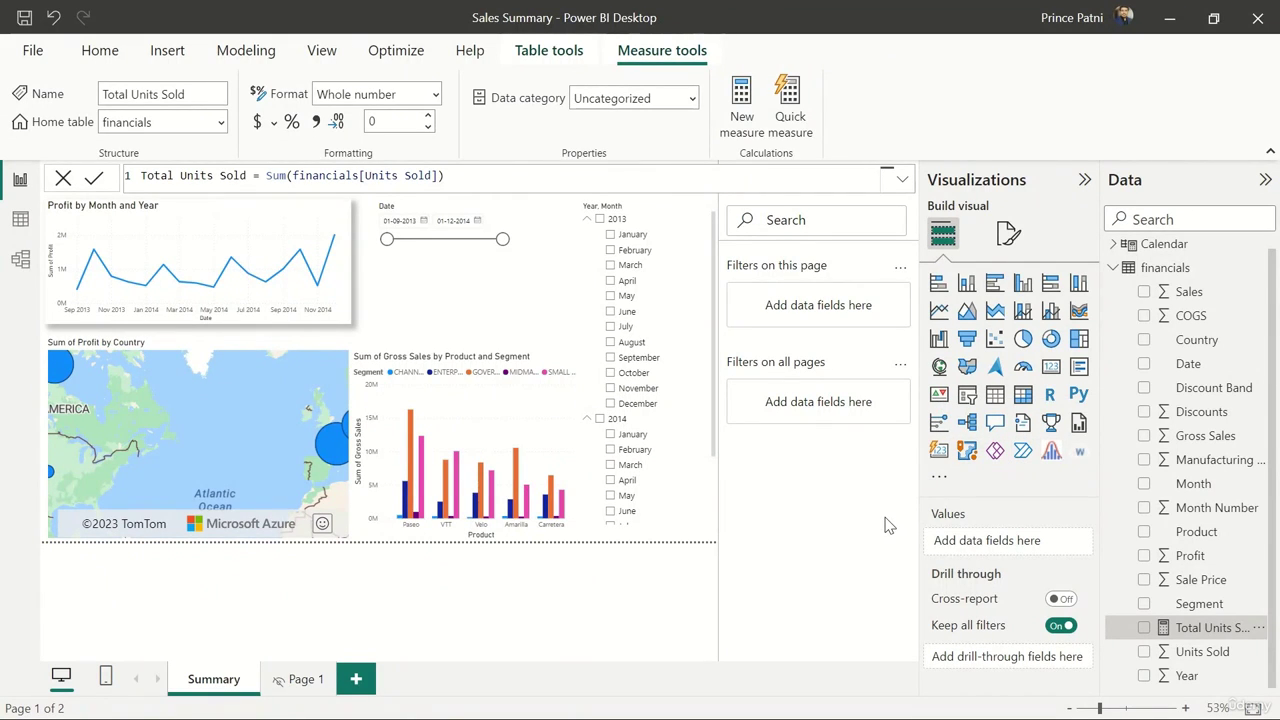
Examine the fields and filters of the gross sales column chart and the profit by country map
{"action": "left_click", "coordinate": [471, 360]}
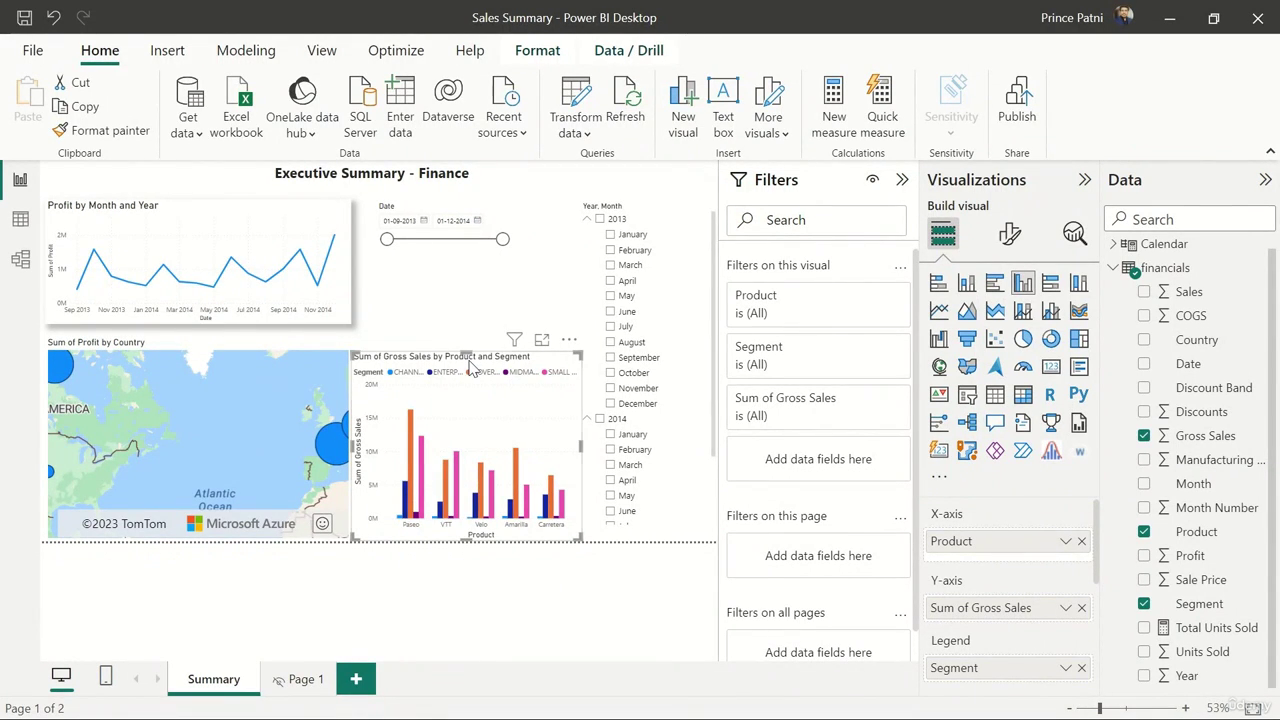
{"action": "left_click", "coordinate": [270, 345]}
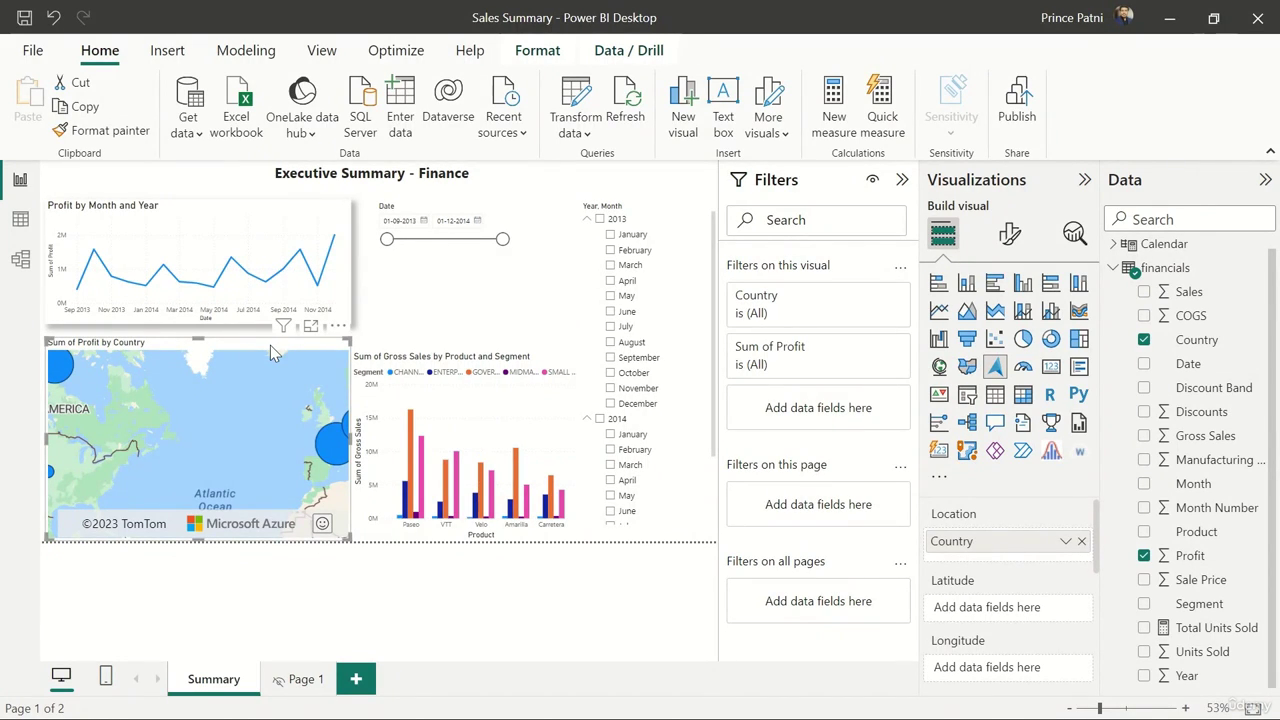
{"action": "left_click", "coordinate": [420, 570]}
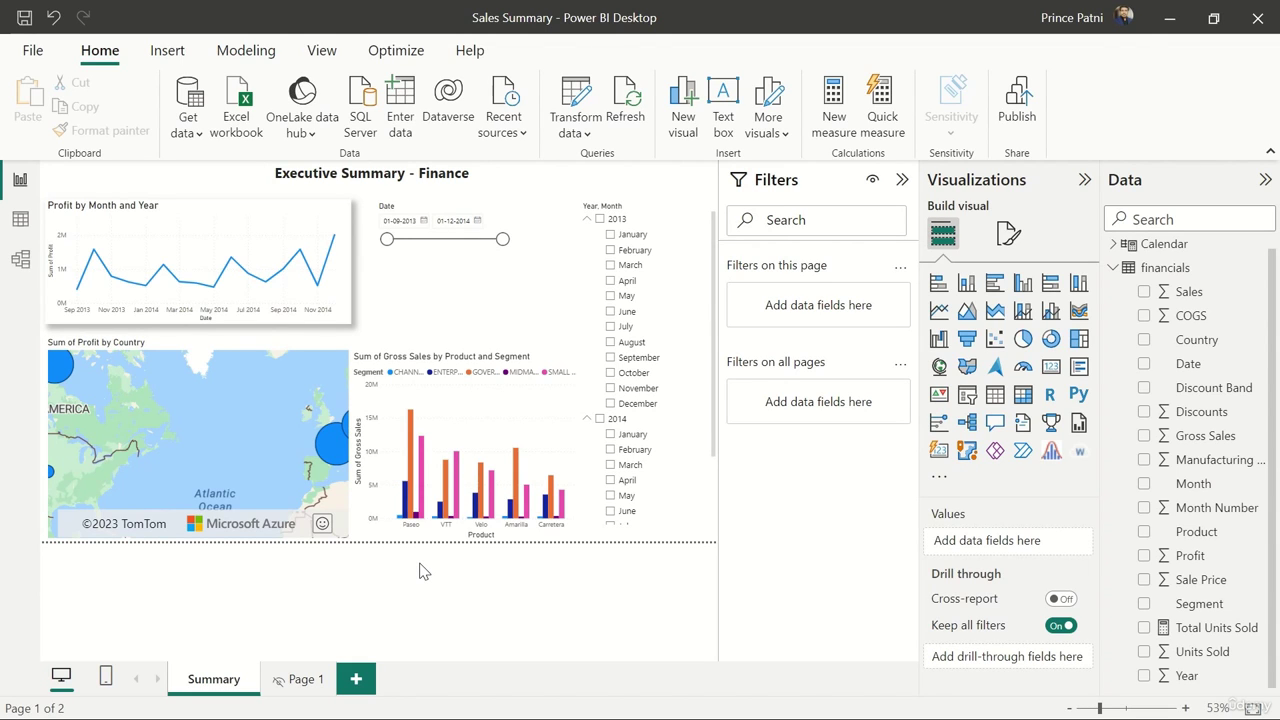
Walk the keyboard focus through the title bar and Home commands up to the calculation tools, back to Text box, and return to the canvas
{"action": "key", "text": "ctrl+s"}
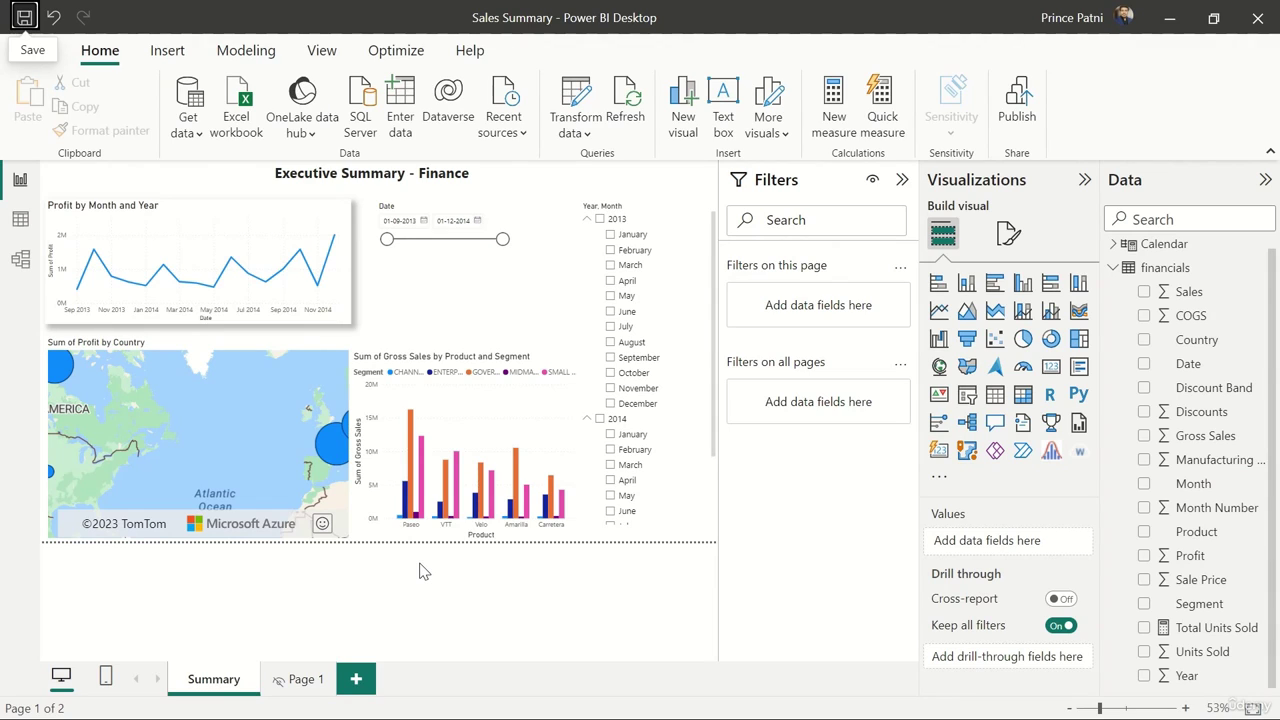
{"action": "key", "text": "Tab"}
{"action": "key", "text": "Tab"}
{"action": "key", "text": "Tab"}
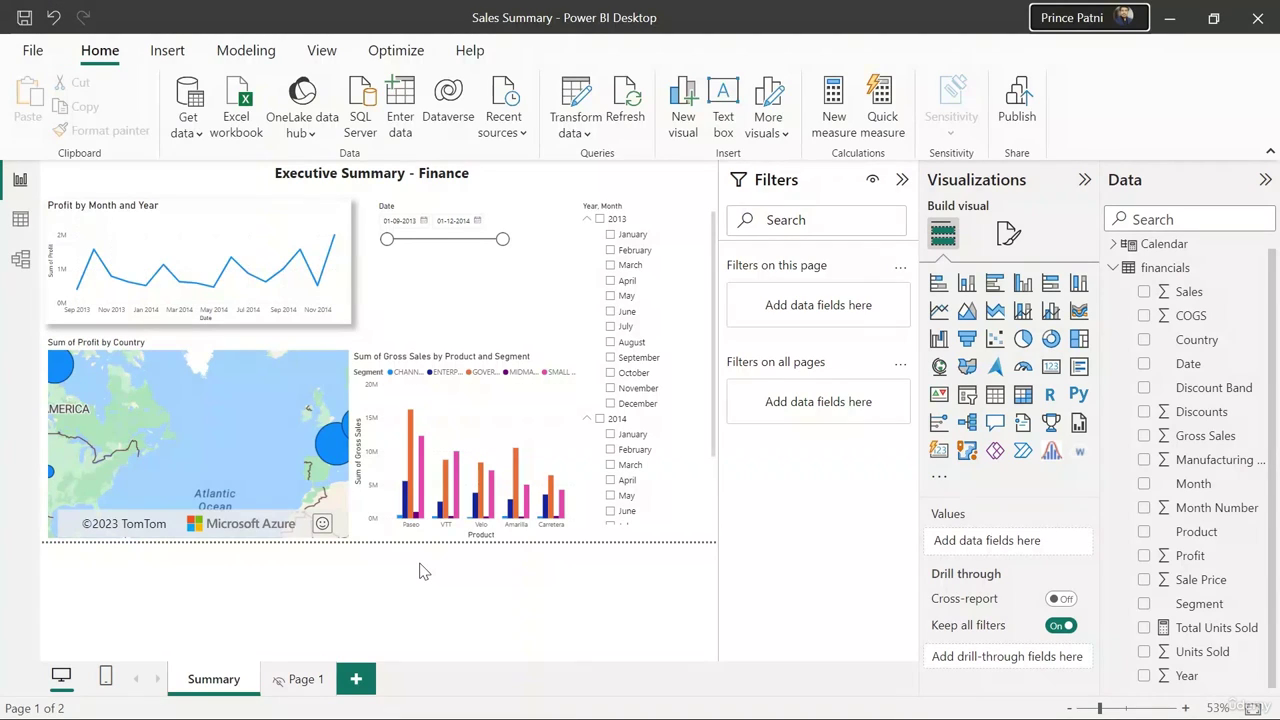
{"action": "key", "text": "Tab"}
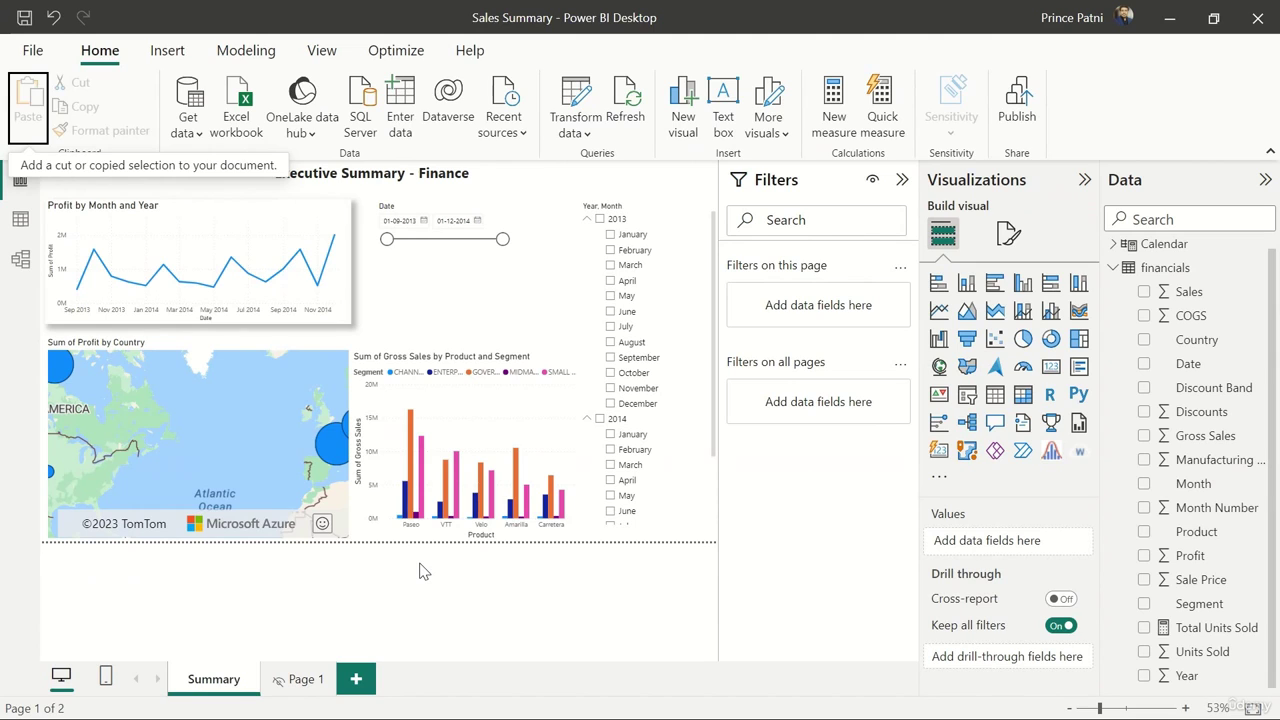
{"action": "key", "text": "Tab"}
{"action": "key", "text": "Tab"}
{"action": "key", "text": "Tab"}
{"action": "key", "text": "Tab"}
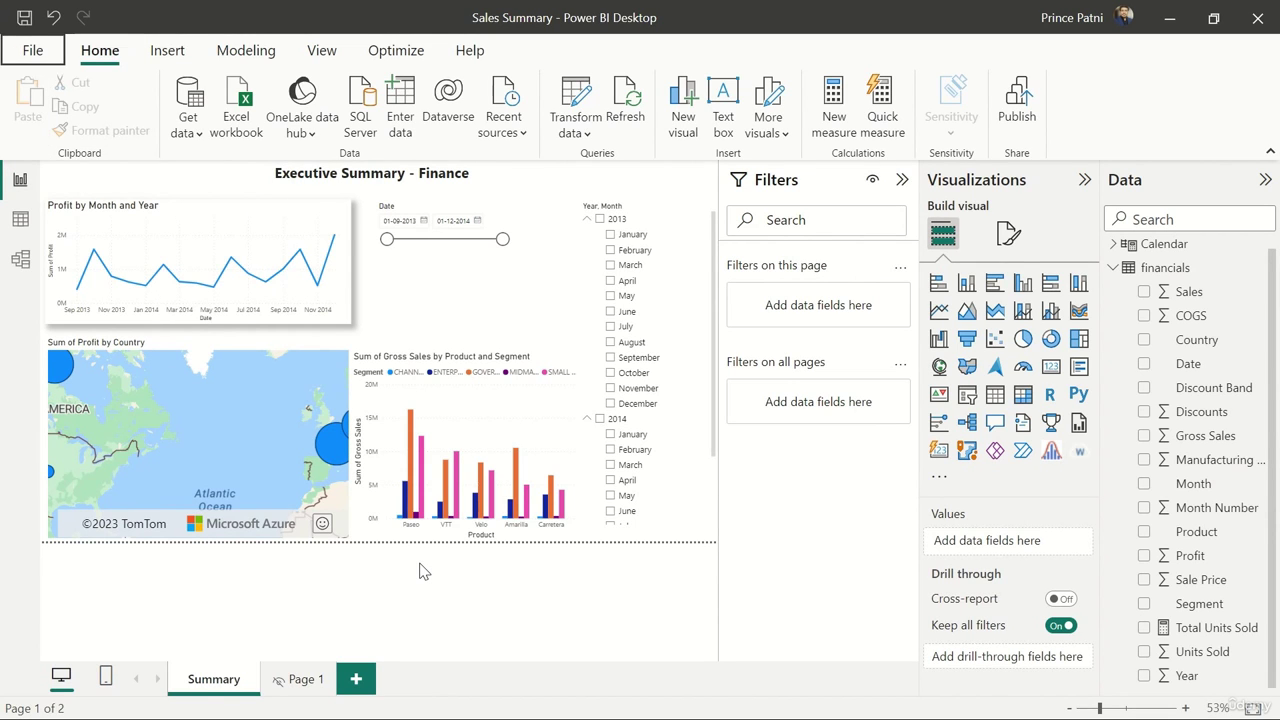
{"action": "key", "text": "Tab"}
{"action": "key", "text": "Tab"}
{"action": "key", "text": "Tab"}
{"action": "key", "text": "Tab"}
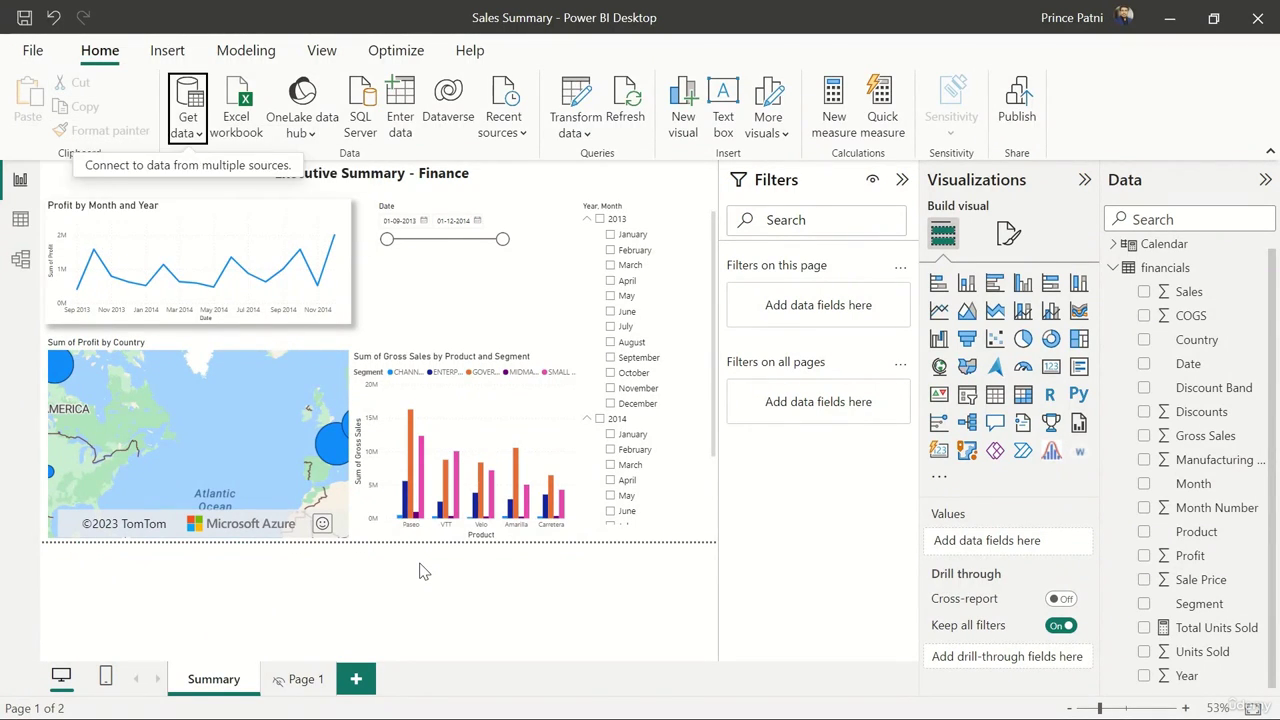
{"action": "key", "text": "Tab"}
{"action": "key", "text": "Tab"}
{"action": "key", "text": "Tab"}
{"action": "key", "text": "Tab"}
{"action": "key", "text": "Tab"}
{"action": "key", "text": "Tab"}
{"action": "key", "text": "Tab"}
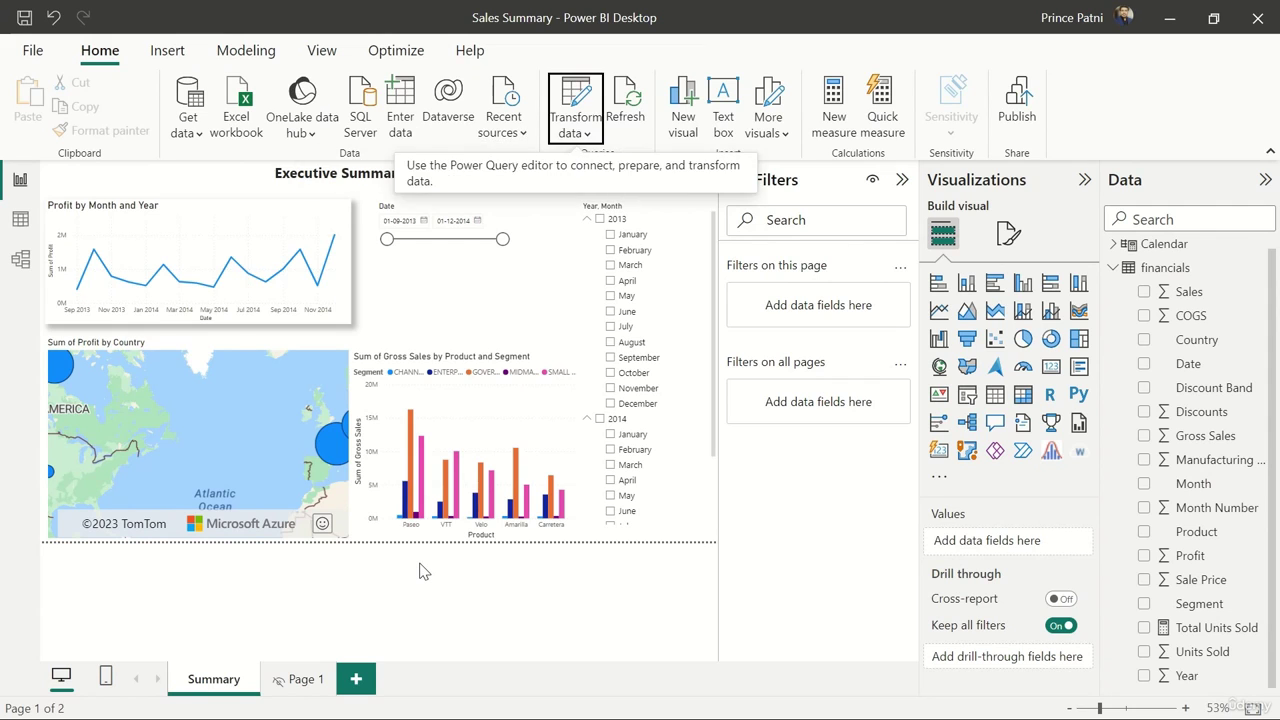
{"action": "key", "text": "Tab"}
{"action": "key", "text": "Tab"}
{"action": "key", "text": "Tab"}
{"action": "key", "text": "Tab"}
{"action": "key", "text": "Tab"}
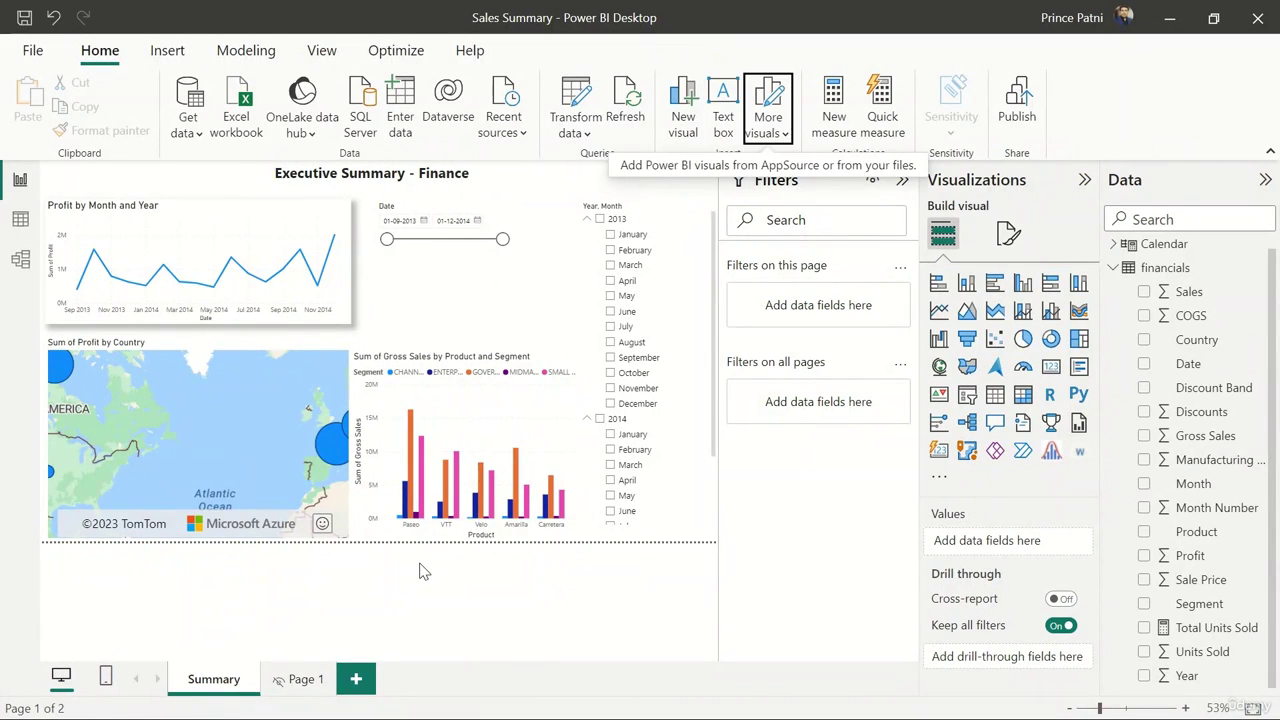
{"action": "key", "text": "Tab"}
{"action": "key", "text": "Tab"}
{"action": "key", "text": "shift+Tab"}
{"action": "key", "text": "shift+Tab"}
{"action": "key", "text": "shift+Tab"}
{"action": "key", "text": "shift+Tab"}
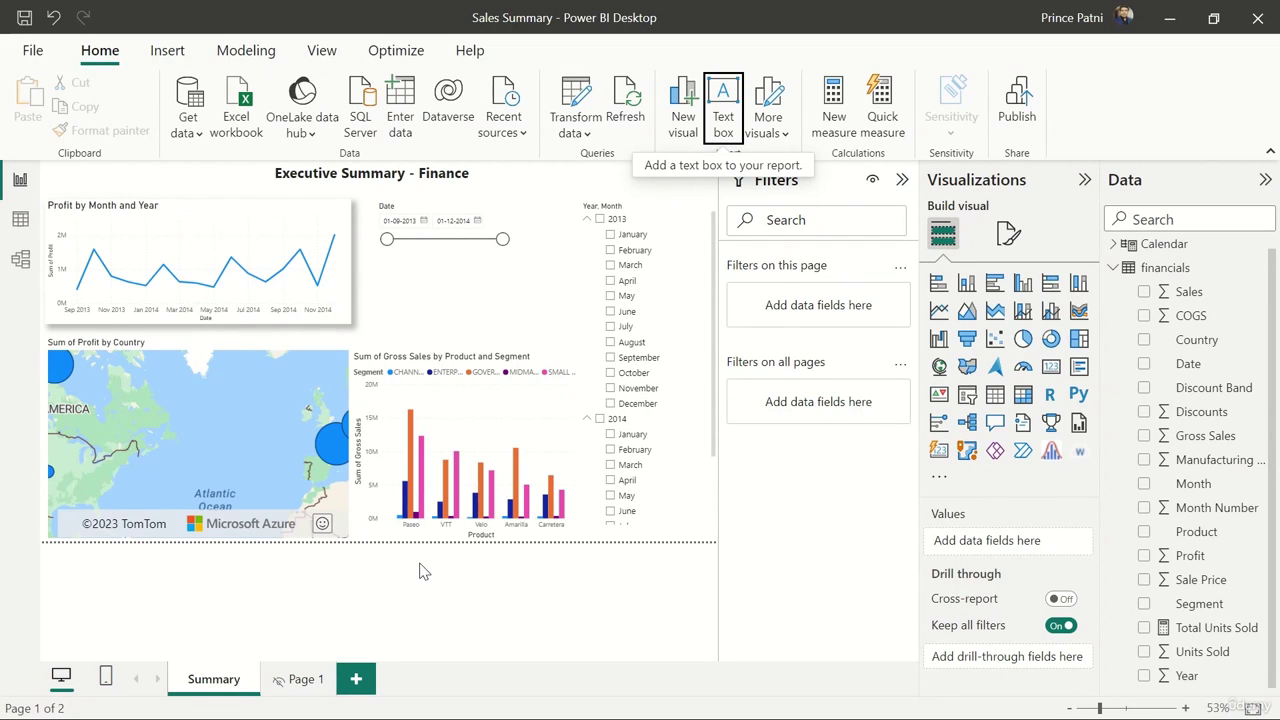
{"action": "left_click", "coordinate": [492, 575]}
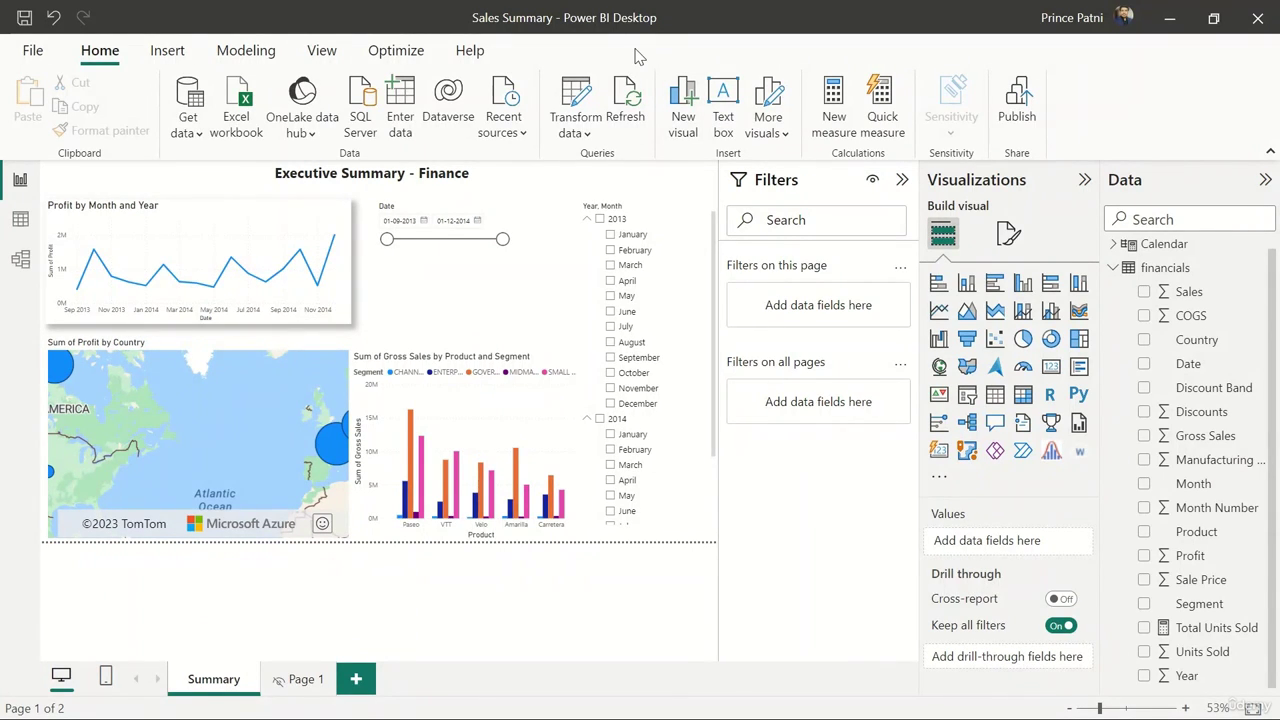
Review the global Data Load options and the list of current file option categories, leaving the settings without saving changes
{"action": "left_click", "coordinate": [29, 58]}
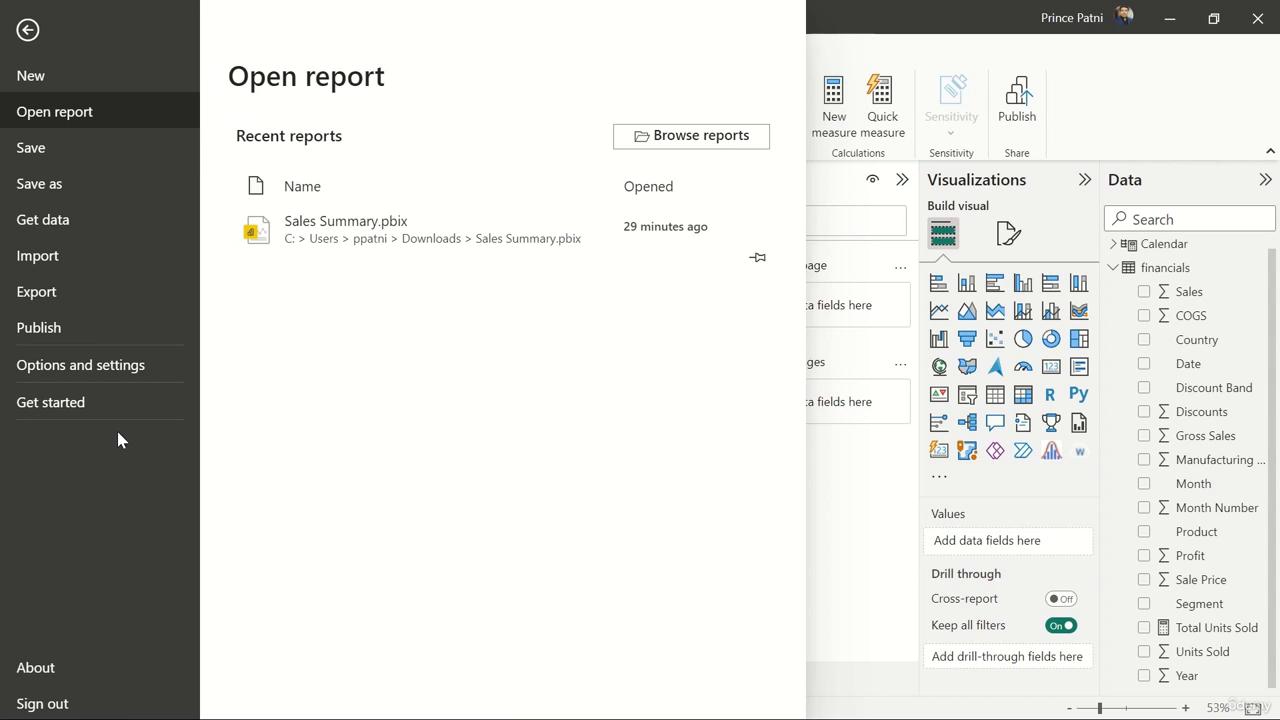
{"action": "left_click", "coordinate": [155, 376]}
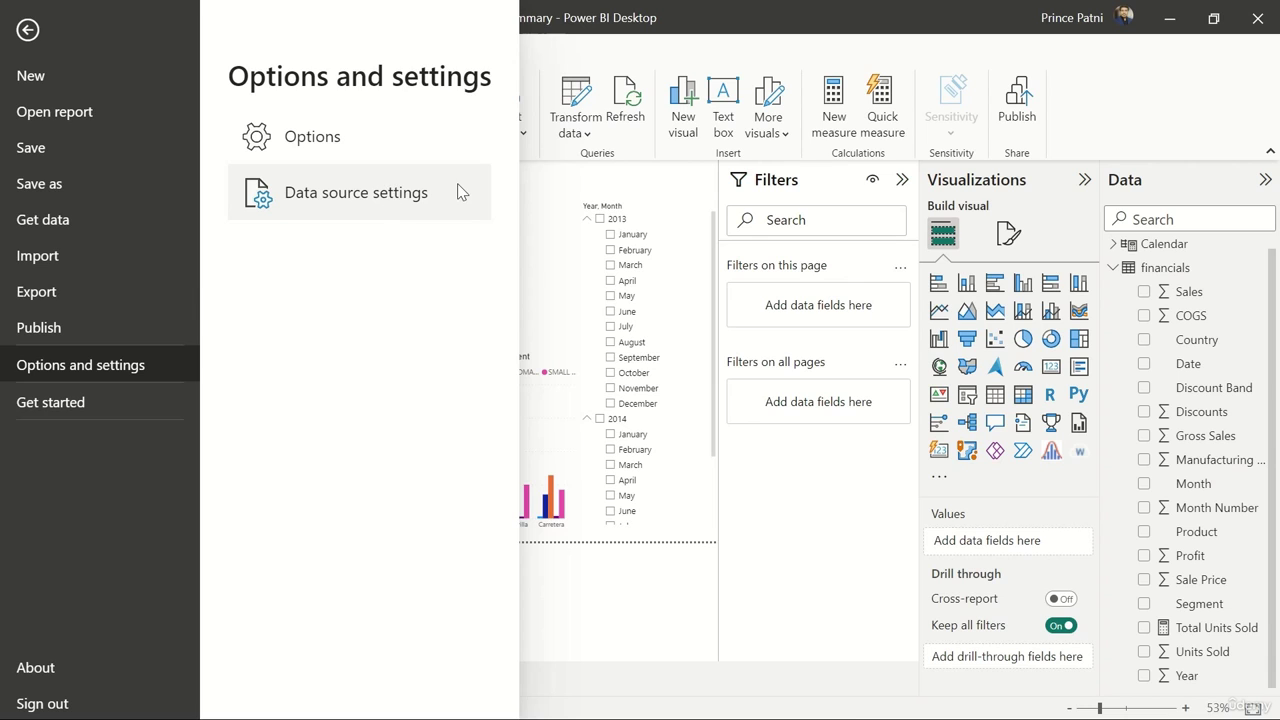
{"action": "left_click", "coordinate": [392, 147]}
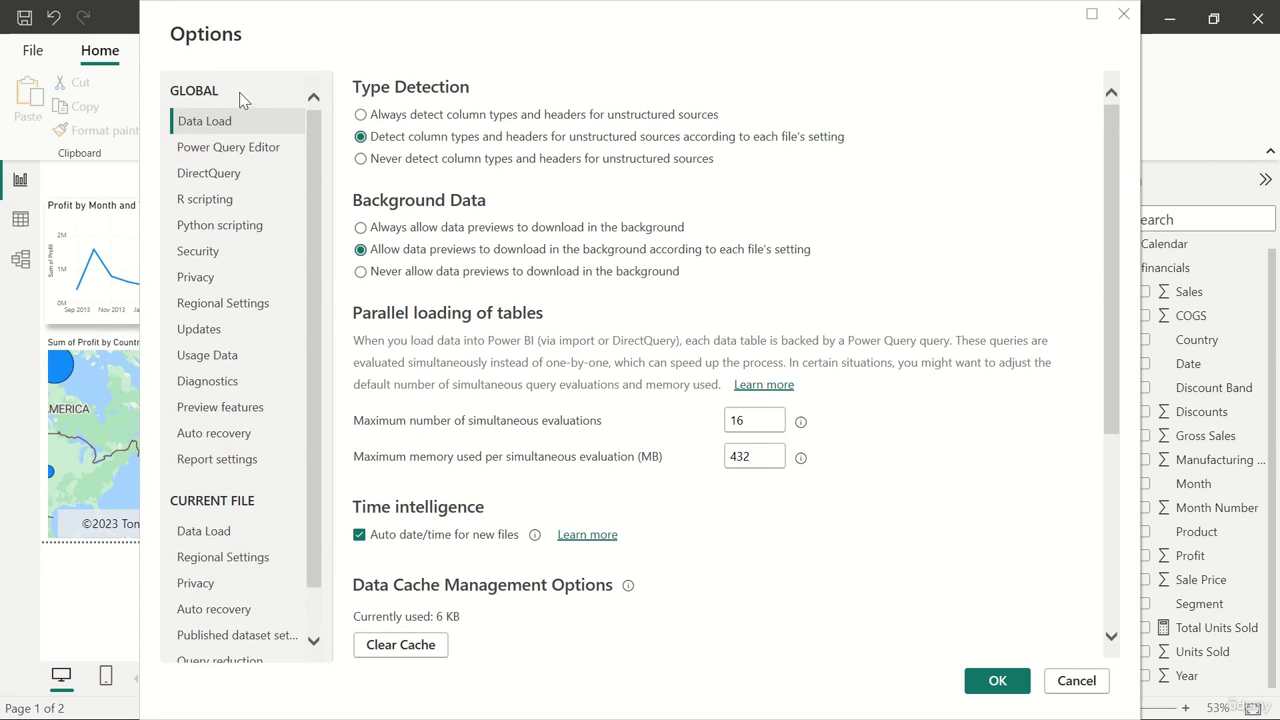
{"action": "scroll", "coordinate": [270, 427], "scroll_direction": "down", "scroll_amount": 1}
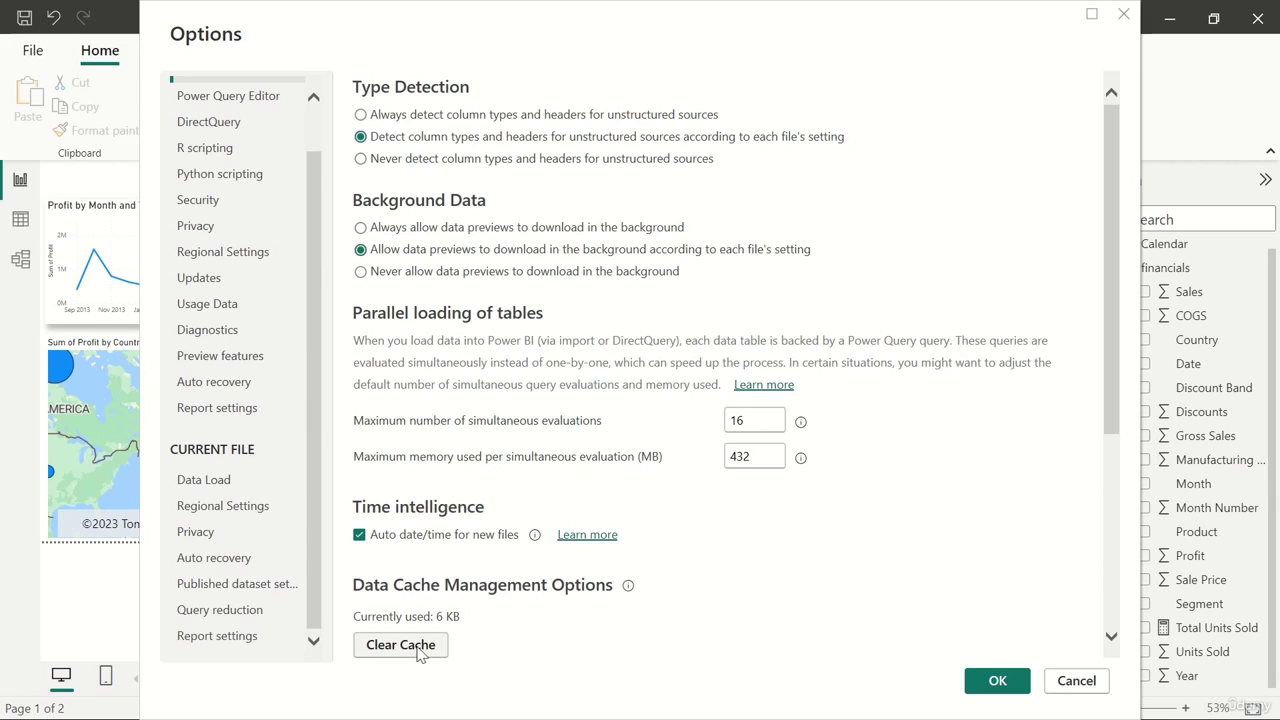
{"action": "left_click", "coordinate": [1077, 681]}
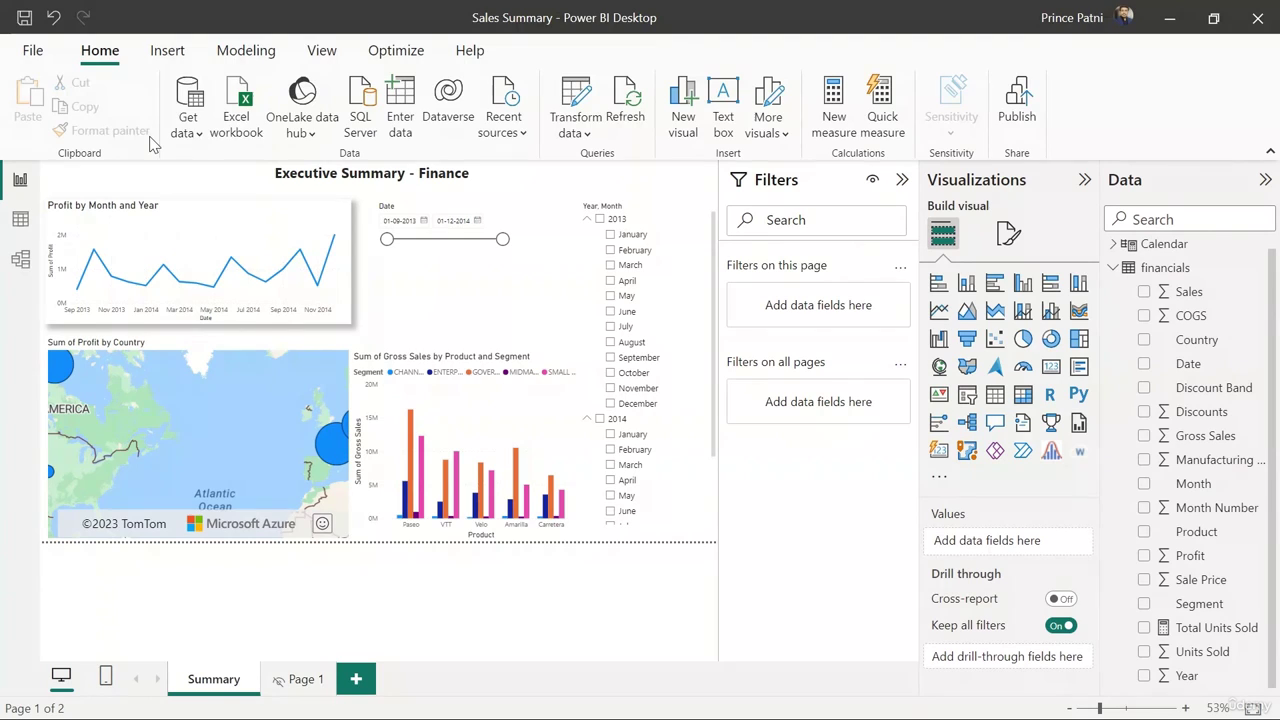
Review the clipboard commands with the profit line chart selected, and the source types offered by the OneLake data hub
{"action": "left_click", "coordinate": [198, 206]}
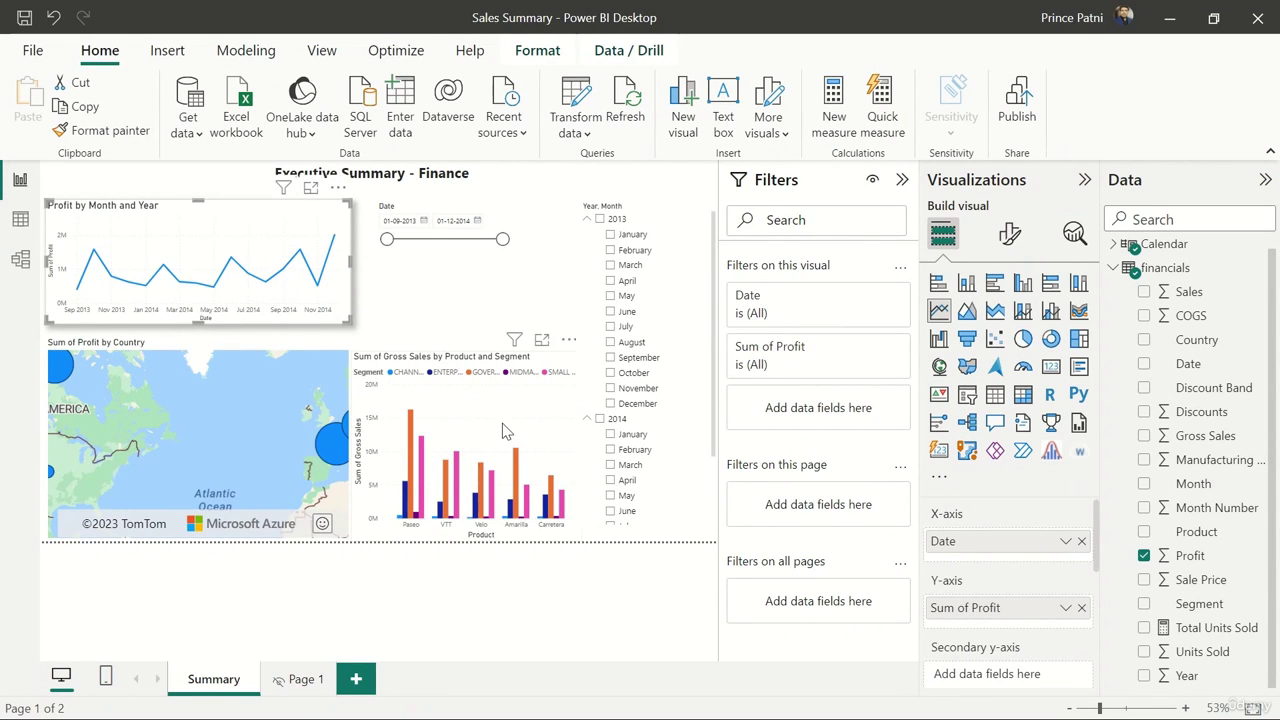
{"action": "left_click", "coordinate": [490, 575]}
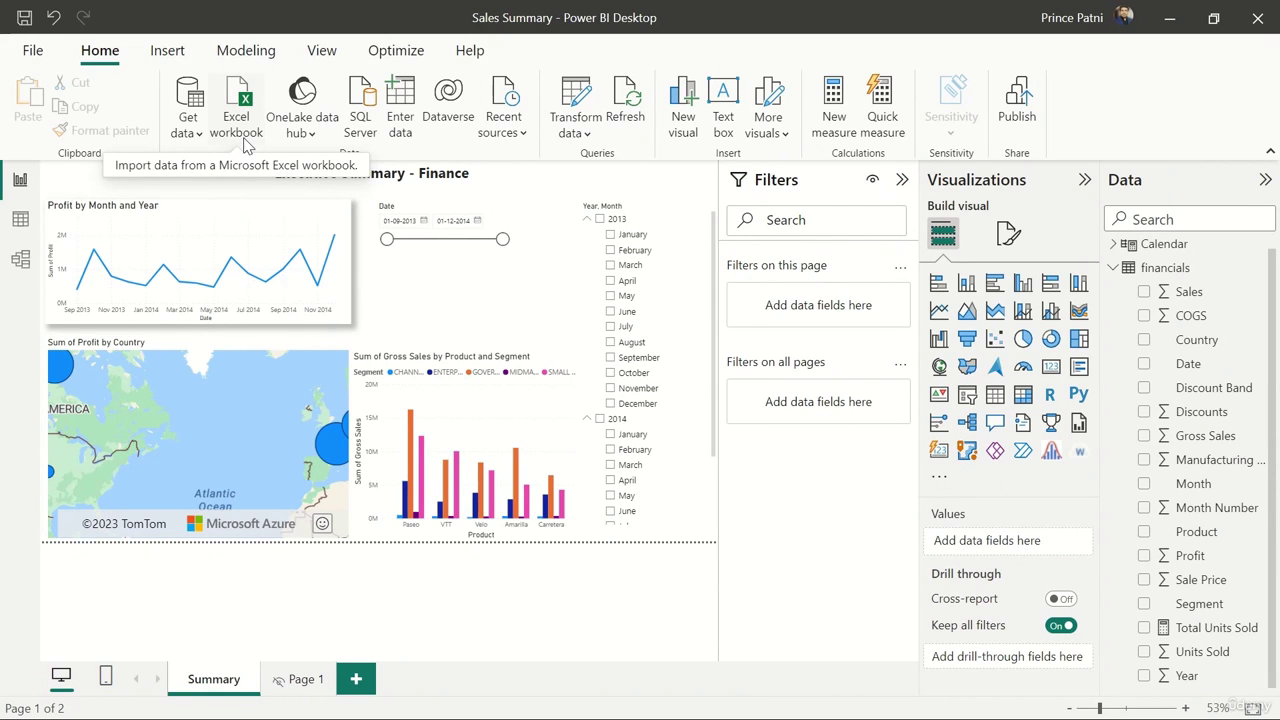
{"action": "left_click", "coordinate": [298, 128]}
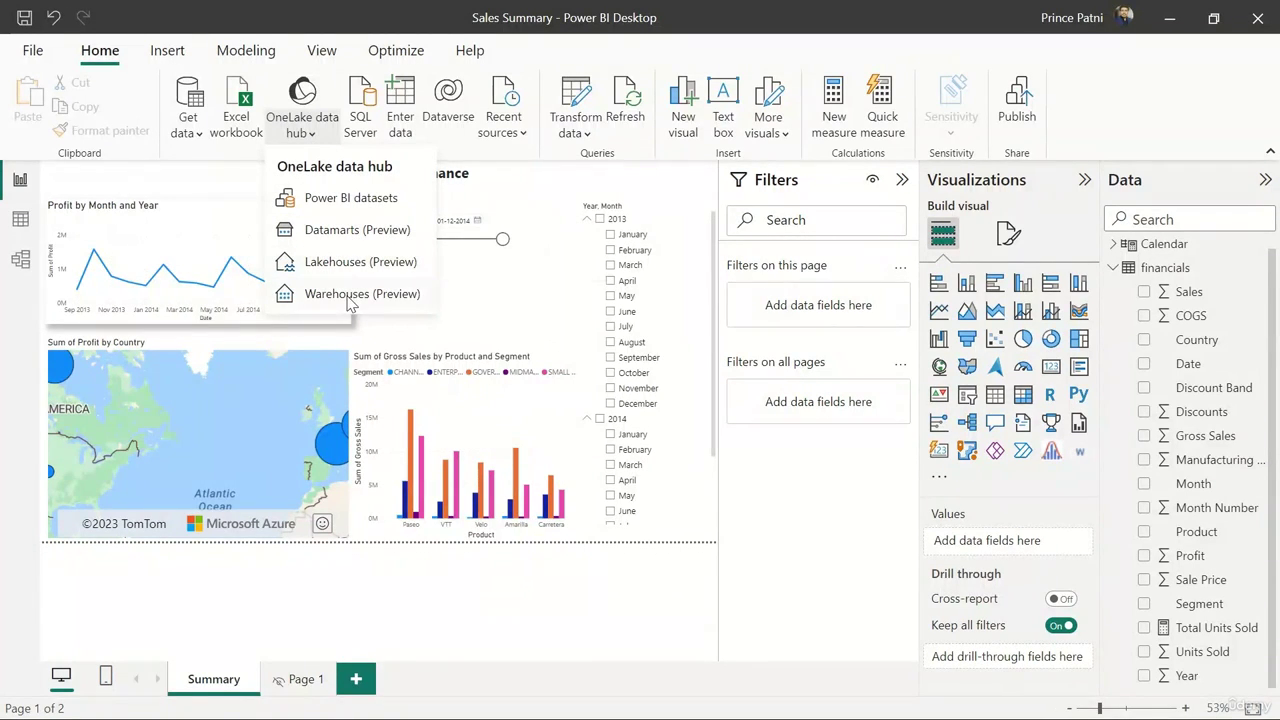
{"action": "left_click", "coordinate": [463, 166]}
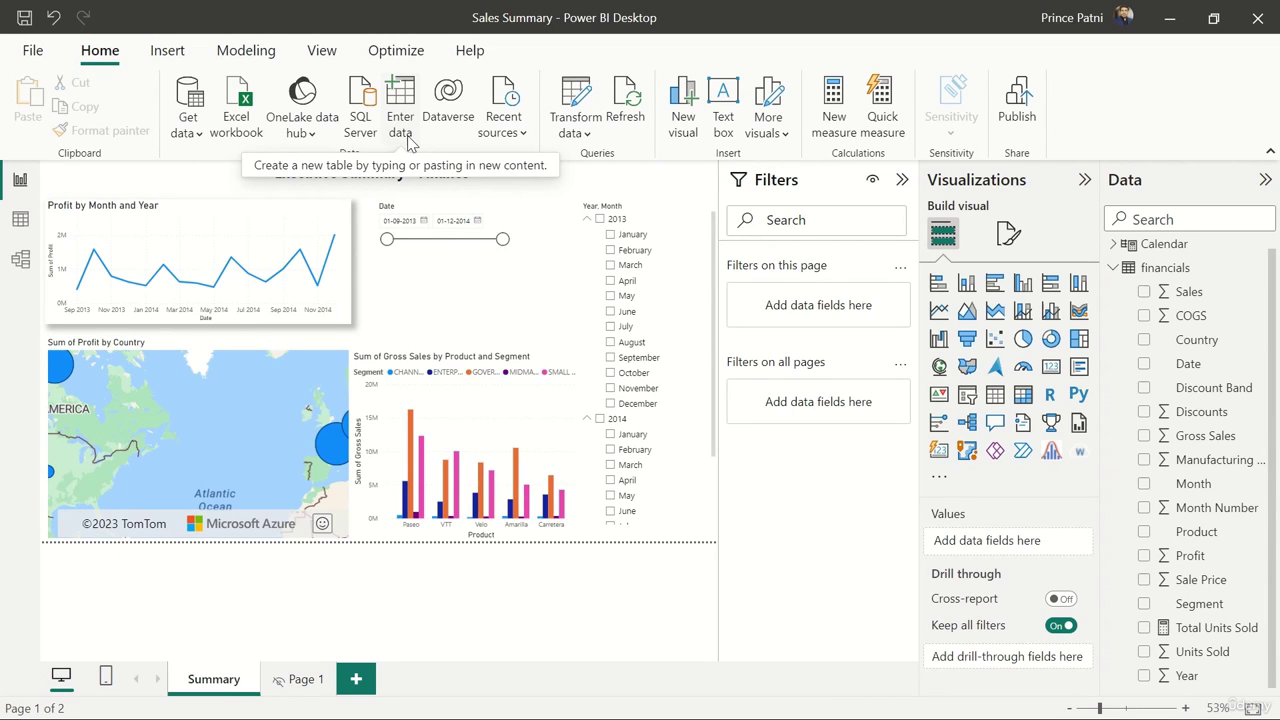
Examine the financials query and its applied steps in the Power Query Editor, closing it without changes
{"action": "left_click", "coordinate": [583, 140]}
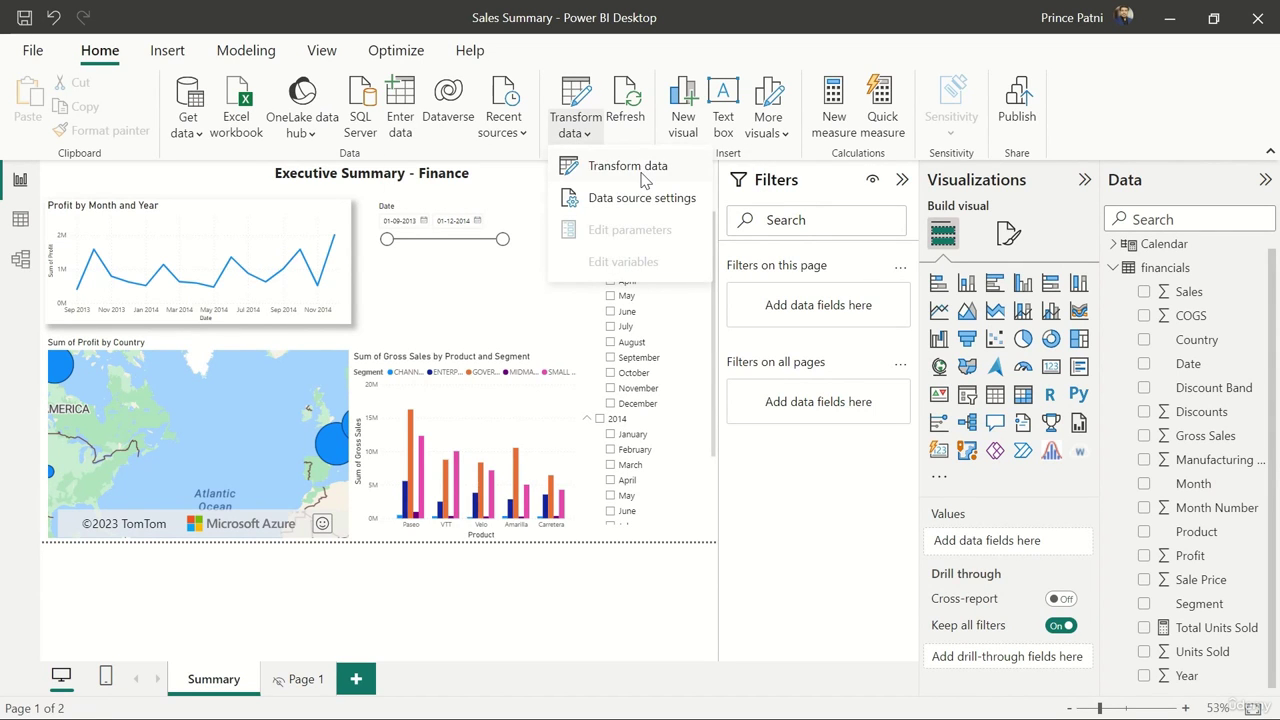
{"action": "left_click", "coordinate": [643, 170]}
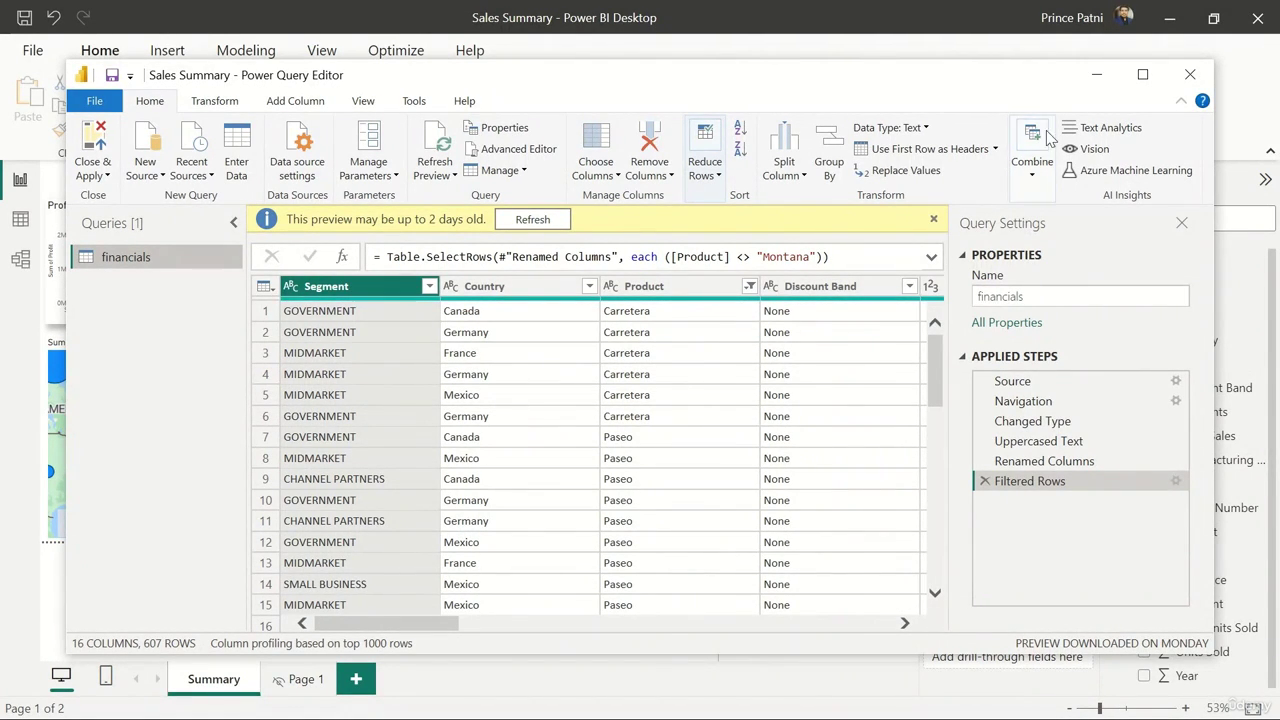
{"action": "left_click", "coordinate": [1190, 76]}
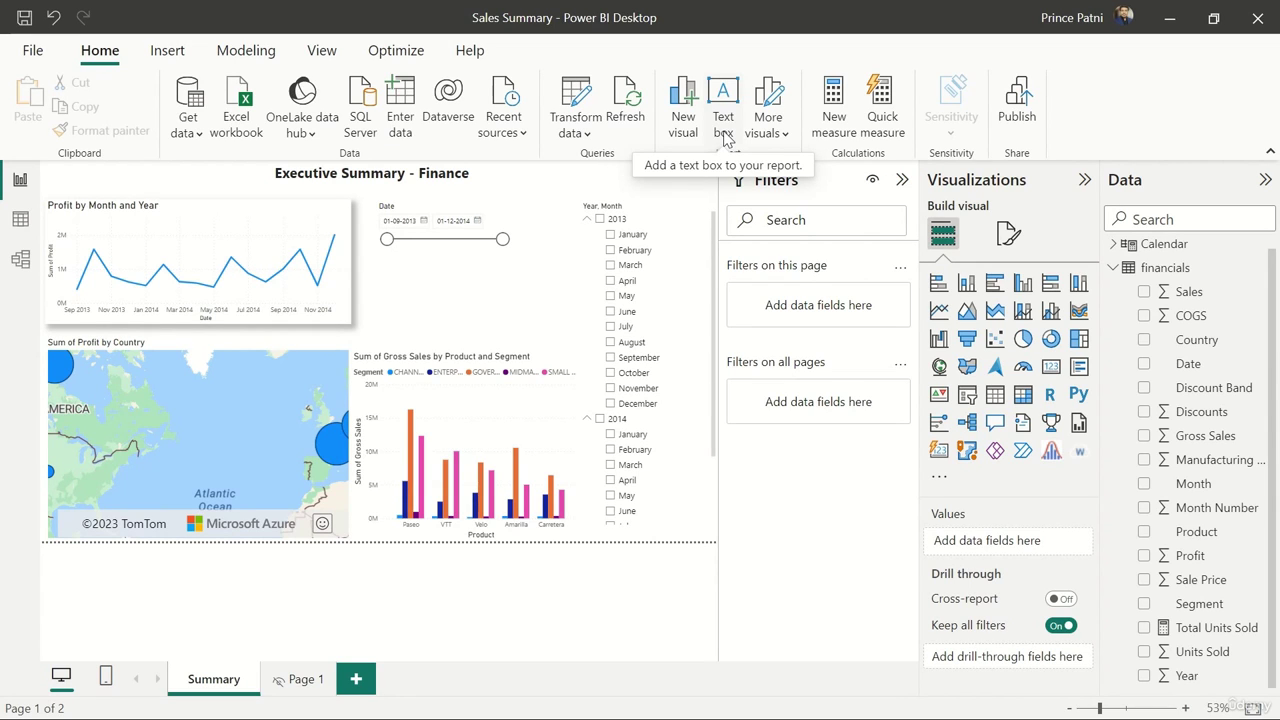
Review the options for adding, importing, removing and restoring visuals, leaving the available visuals as they are
{"action": "left_click", "coordinate": [776, 136]}
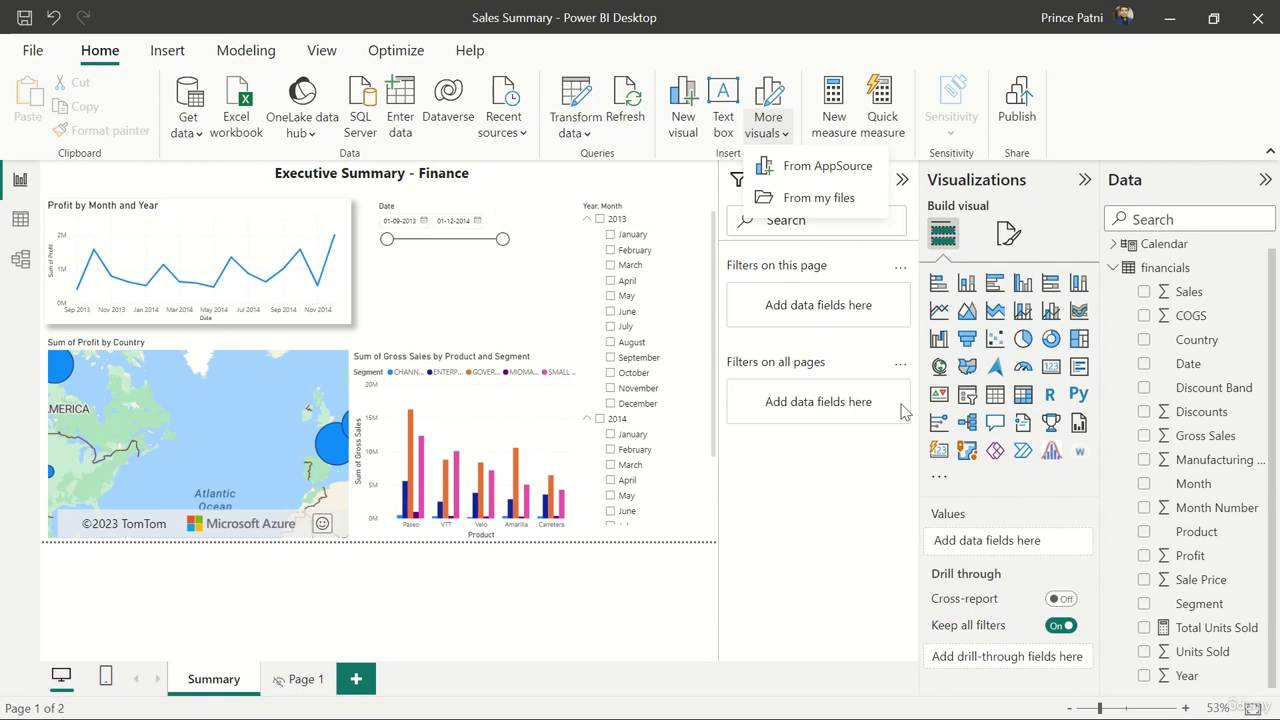
{"action": "left_click", "coordinate": [1012, 484]}
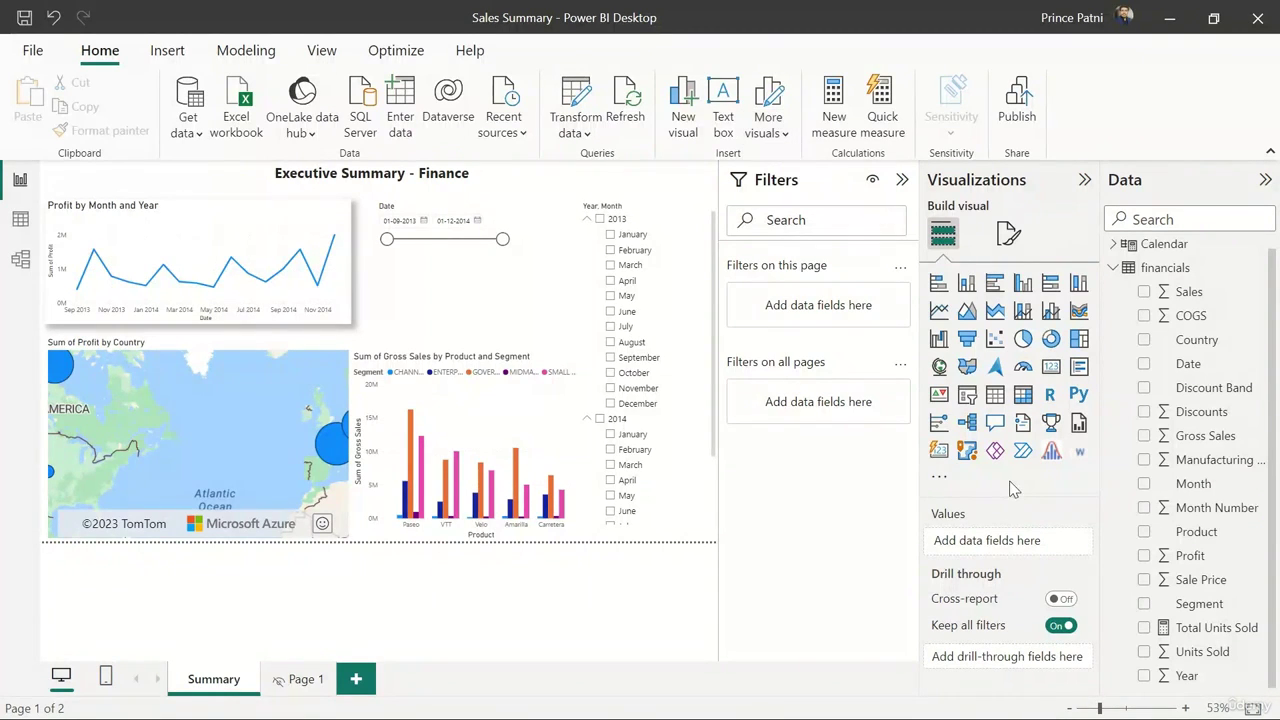
{"action": "left_click", "coordinate": [936, 481]}
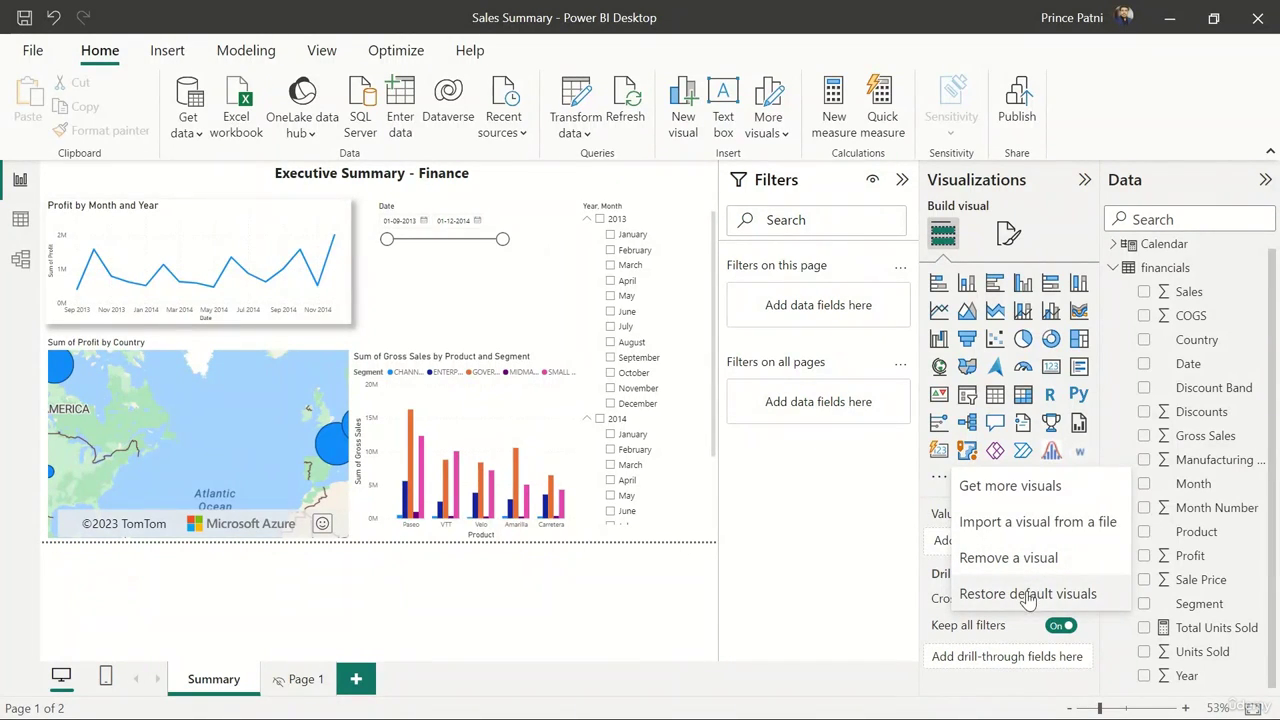
{"action": "left_click", "coordinate": [861, 576]}
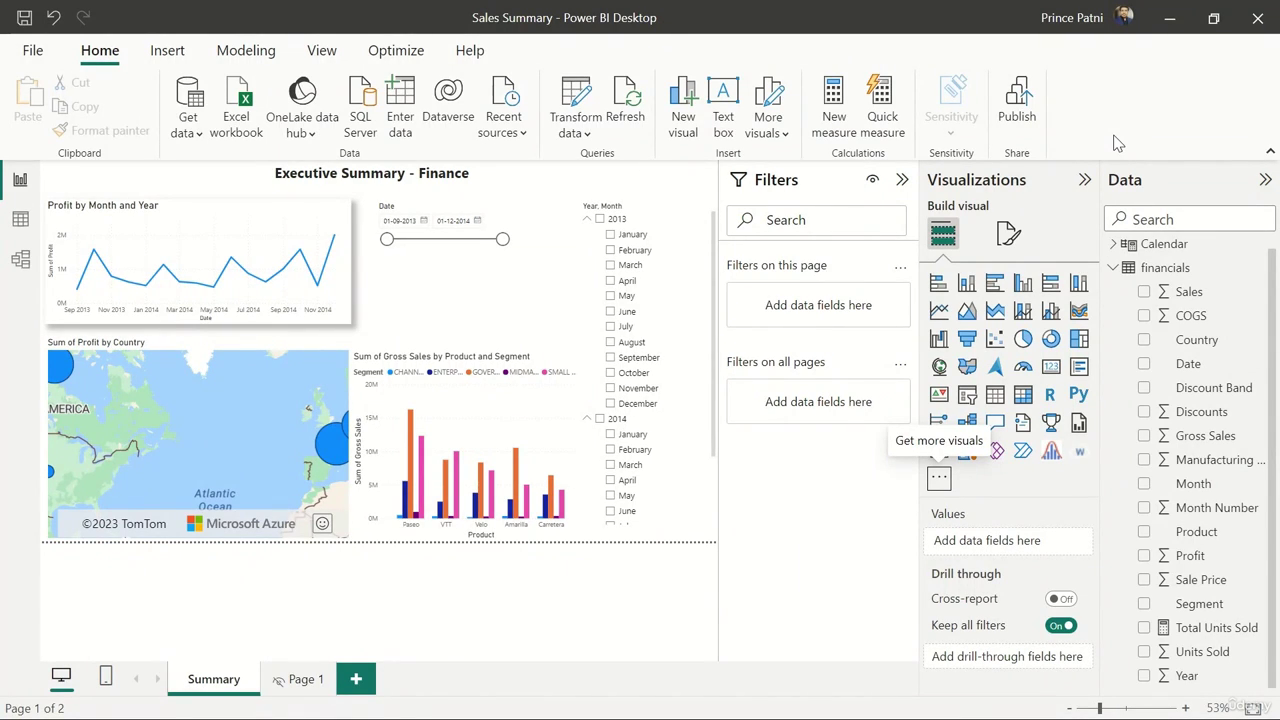
Examine the Insert and Modeling commands and the financials table's data, returning to the report view
{"action": "left_click", "coordinate": [166, 60]}
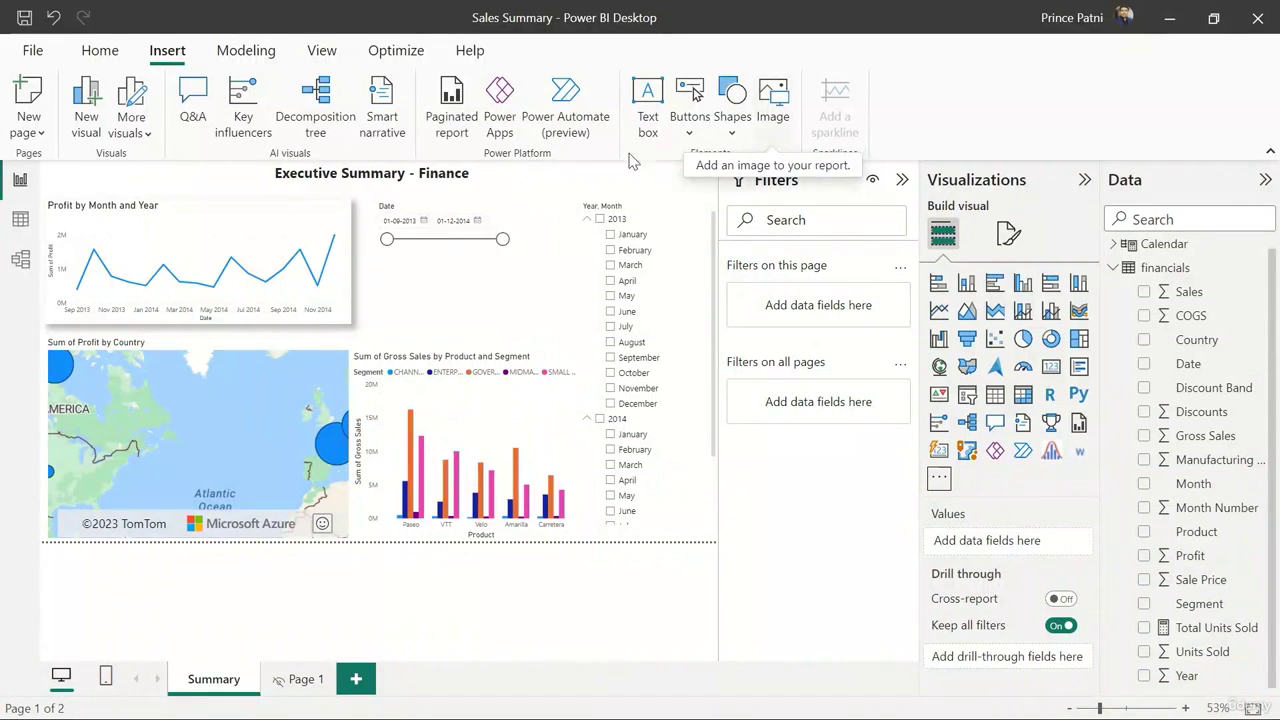
{"action": "left_click", "coordinate": [250, 52]}
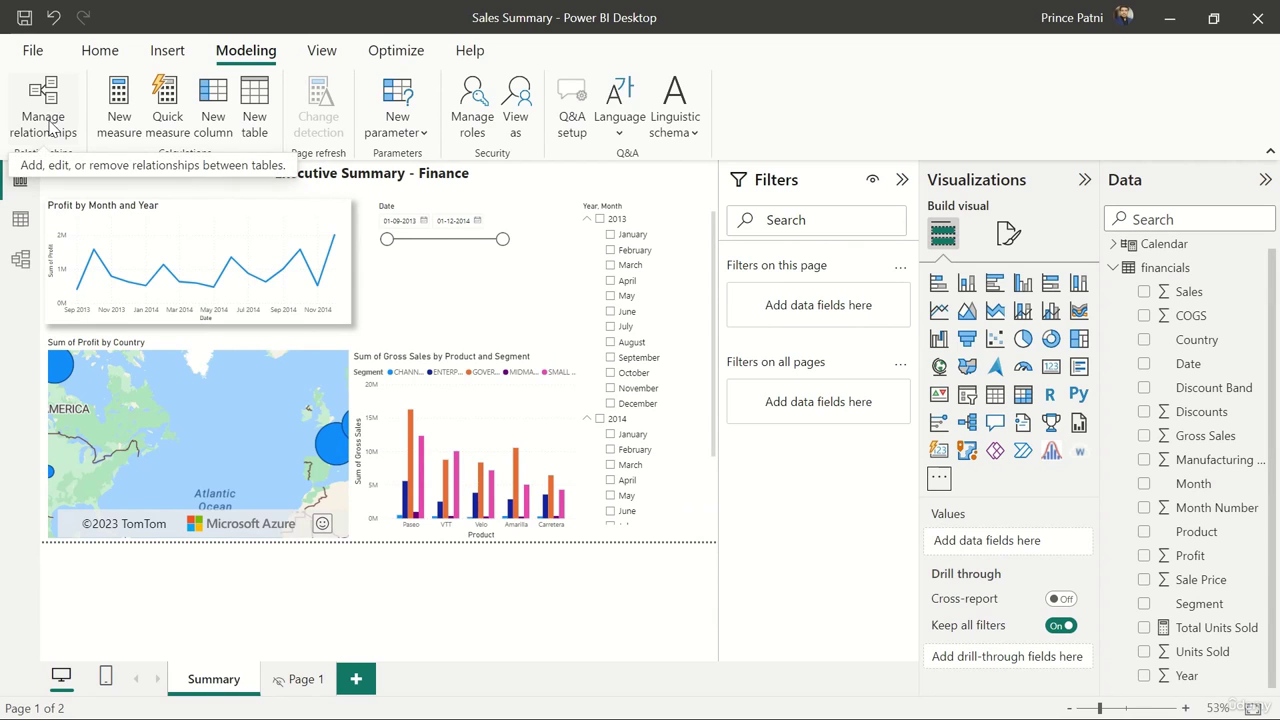
{"action": "left_click", "coordinate": [24, 224]}
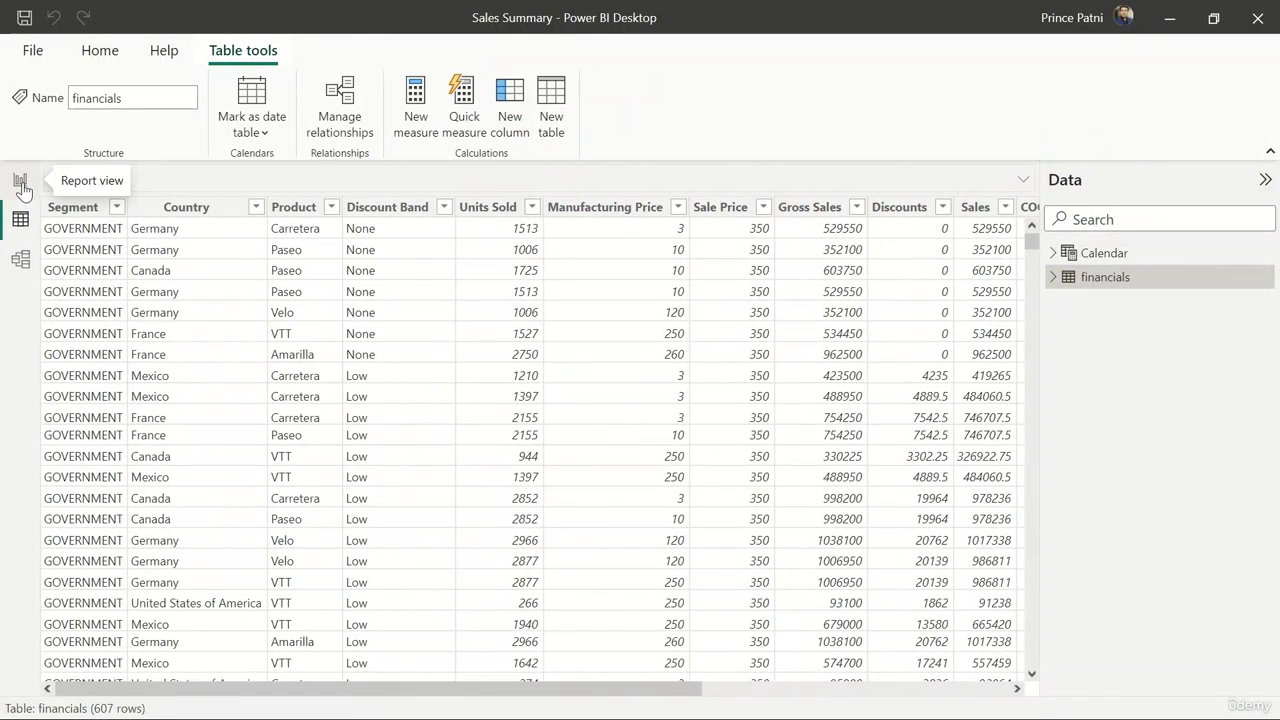
{"action": "left_click", "coordinate": [21, 181]}
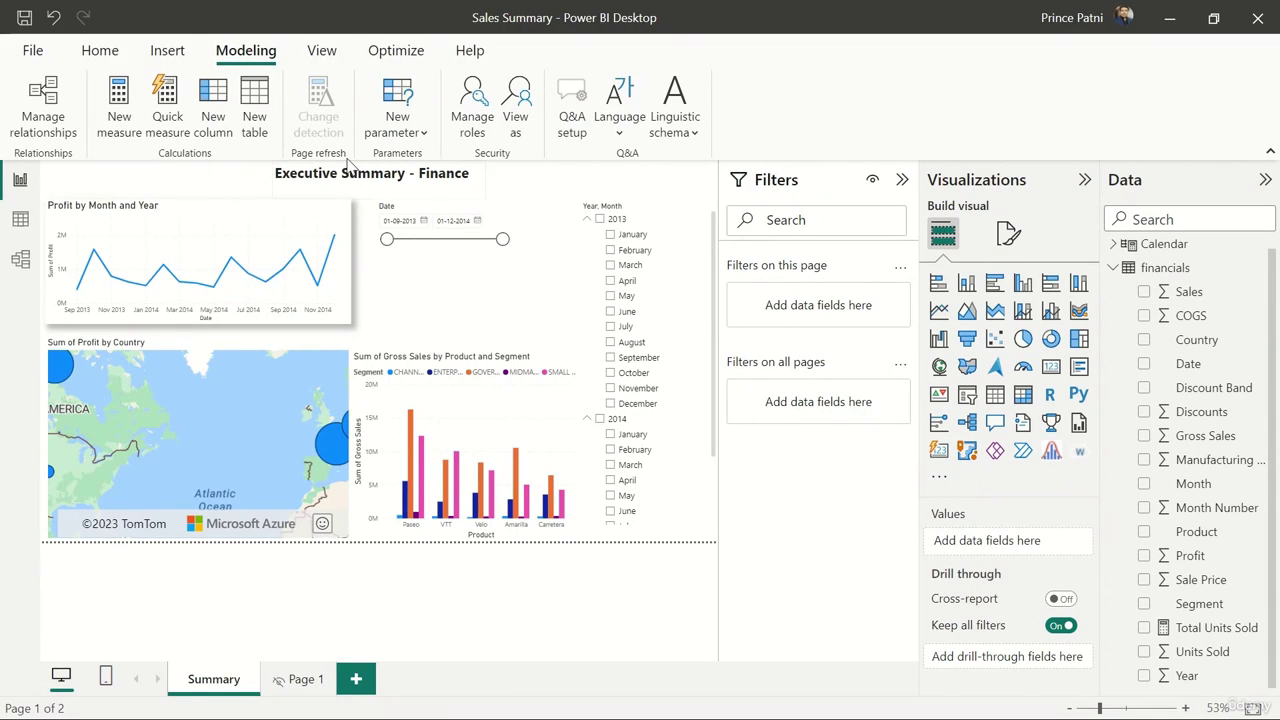
Review the theme, page scaling and page option commands for viewing the report, keeping the current page scaling
{"action": "left_click", "coordinate": [323, 52]}
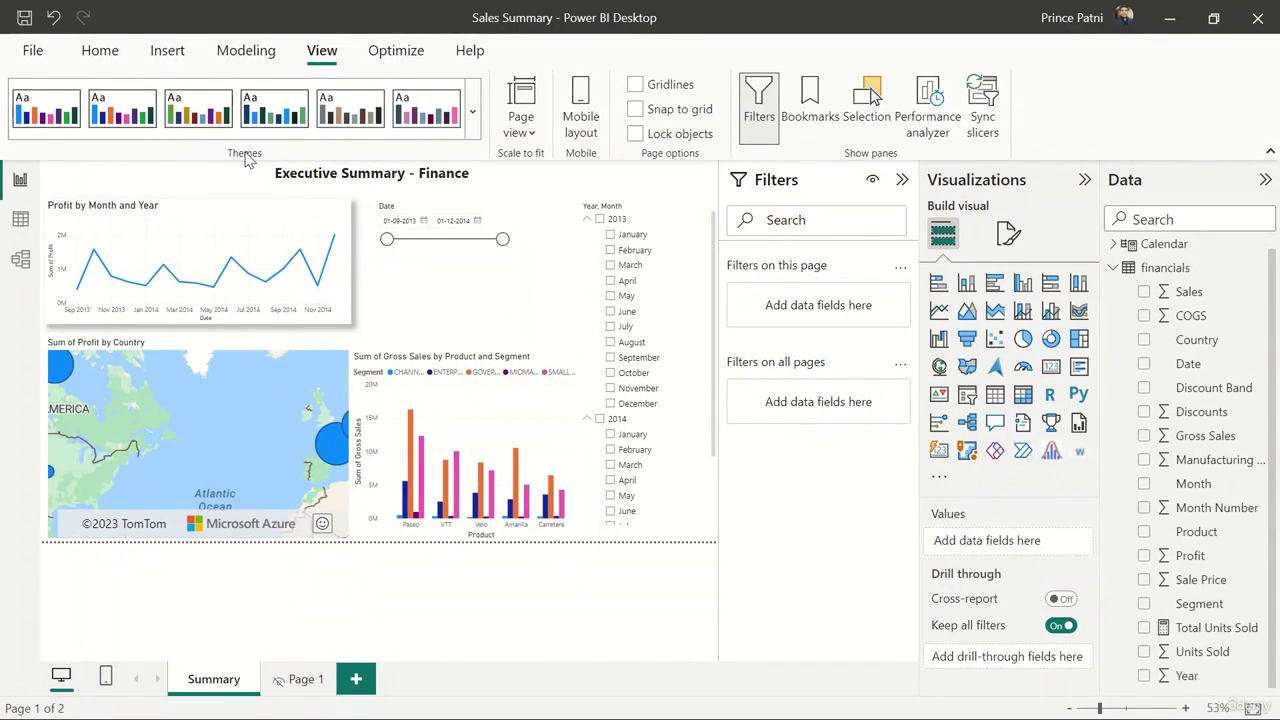
{"action": "left_click", "coordinate": [532, 134]}
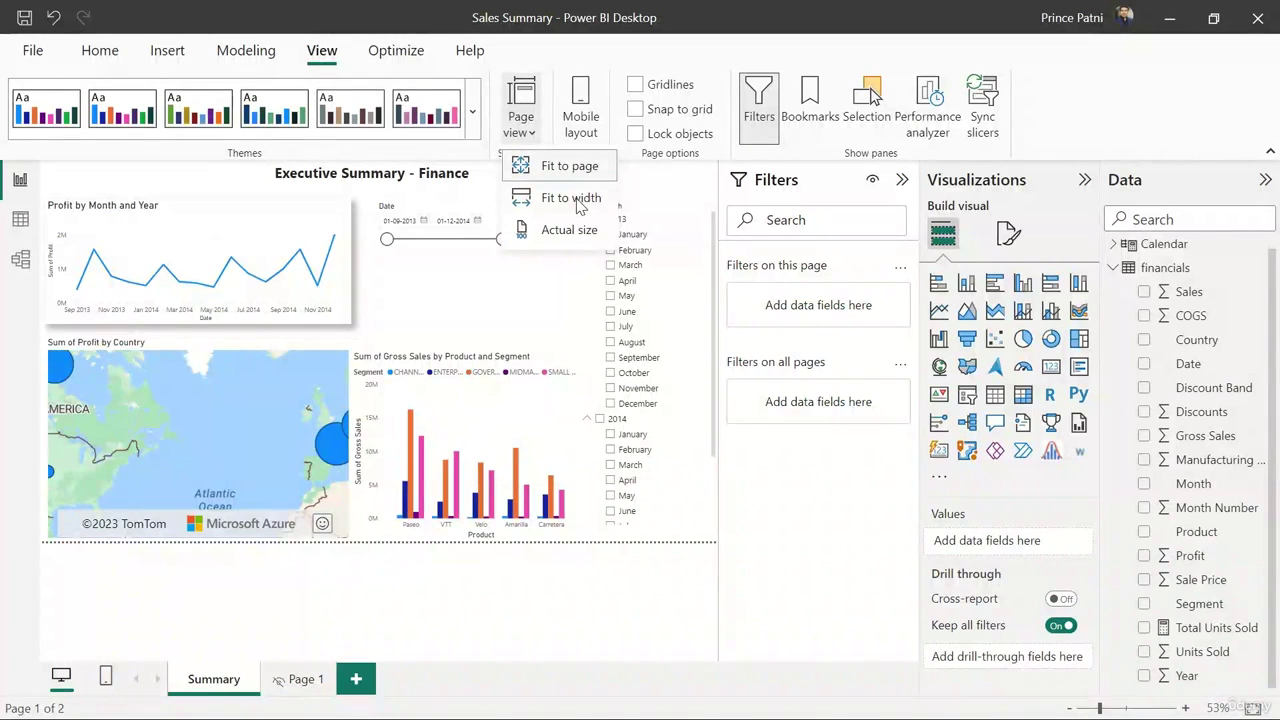
{"action": "left_click", "coordinate": [1084, 121]}
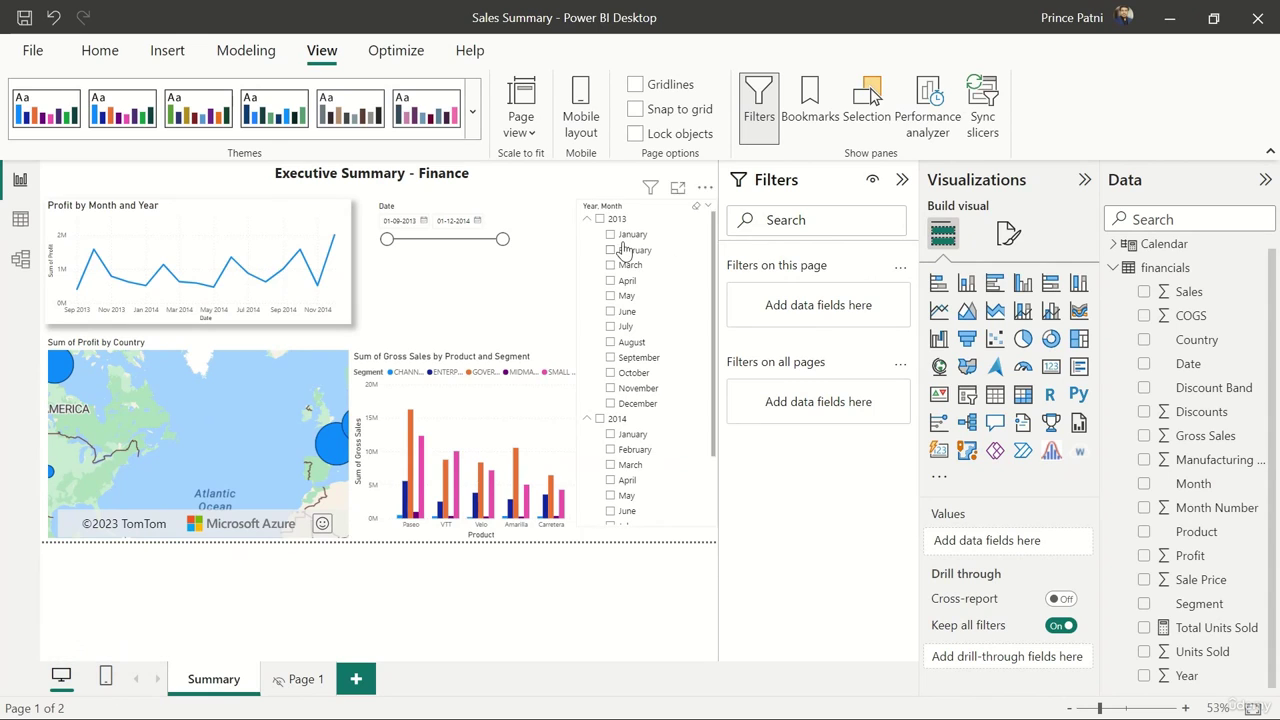
Show gridlines on the Summary page and use them to shift and heighten the date slicer and shorten the profit line chart
{"action": "left_click", "coordinate": [635, 87]}
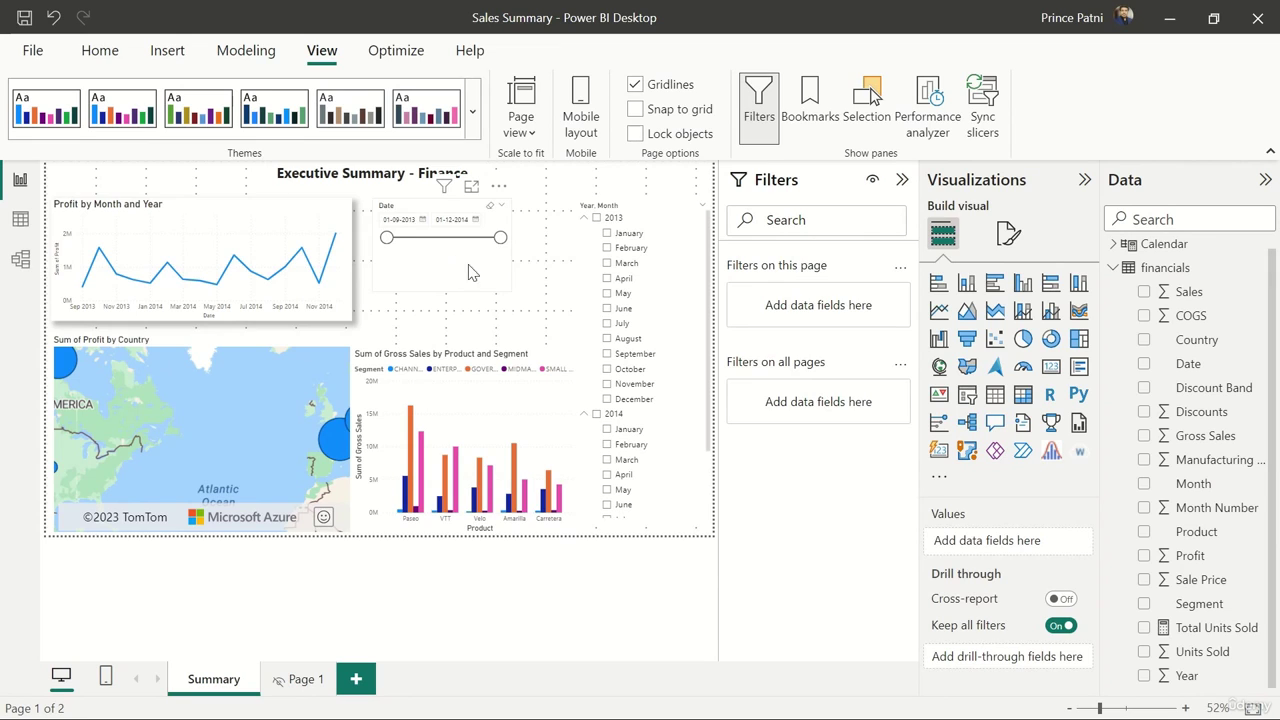
{"action": "left_click_drag", "start_coordinate": [455, 258], "coordinate": [482, 283]}
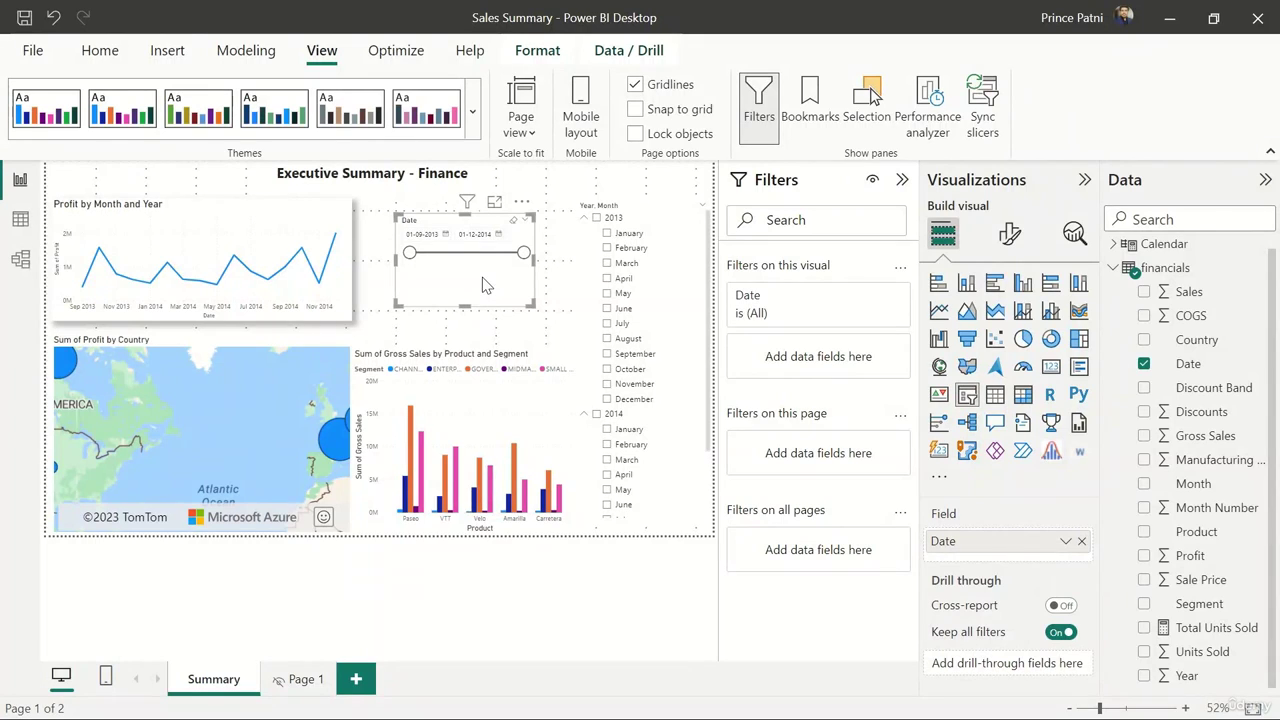
{"action": "left_click_drag", "start_coordinate": [464, 310], "coordinate": [465, 313]}
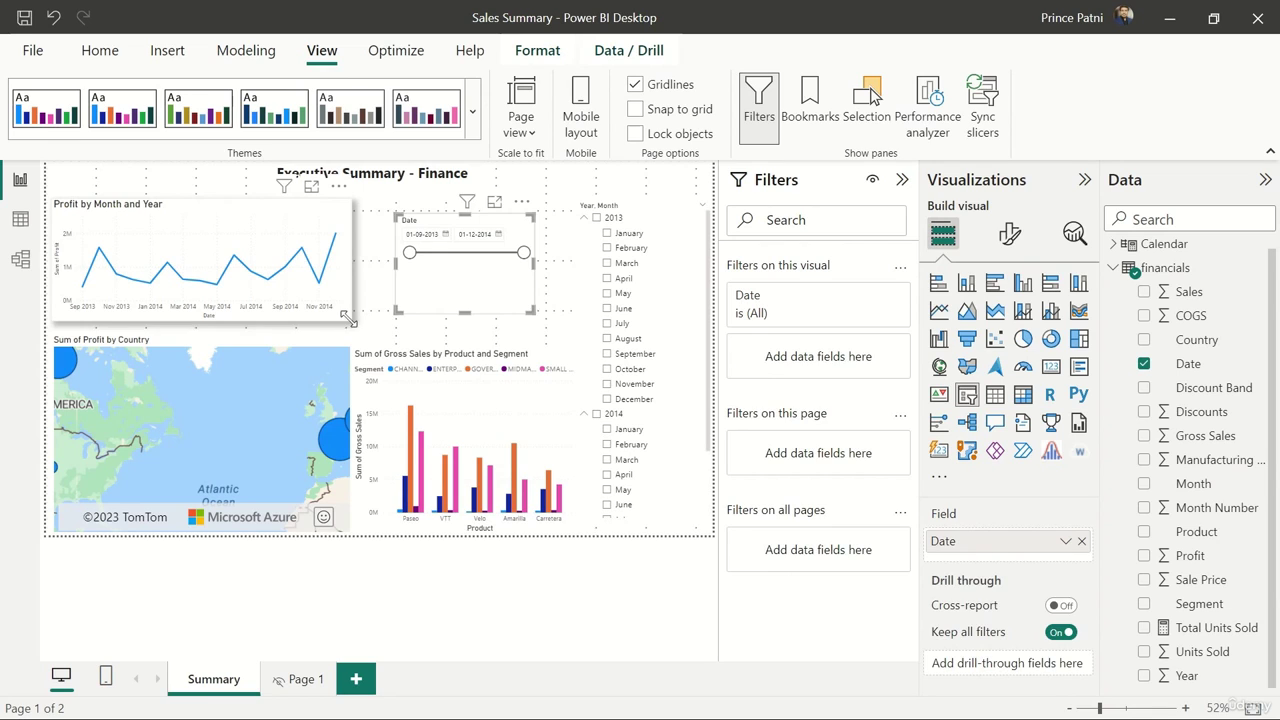
{"action": "left_click", "coordinate": [345, 315]}
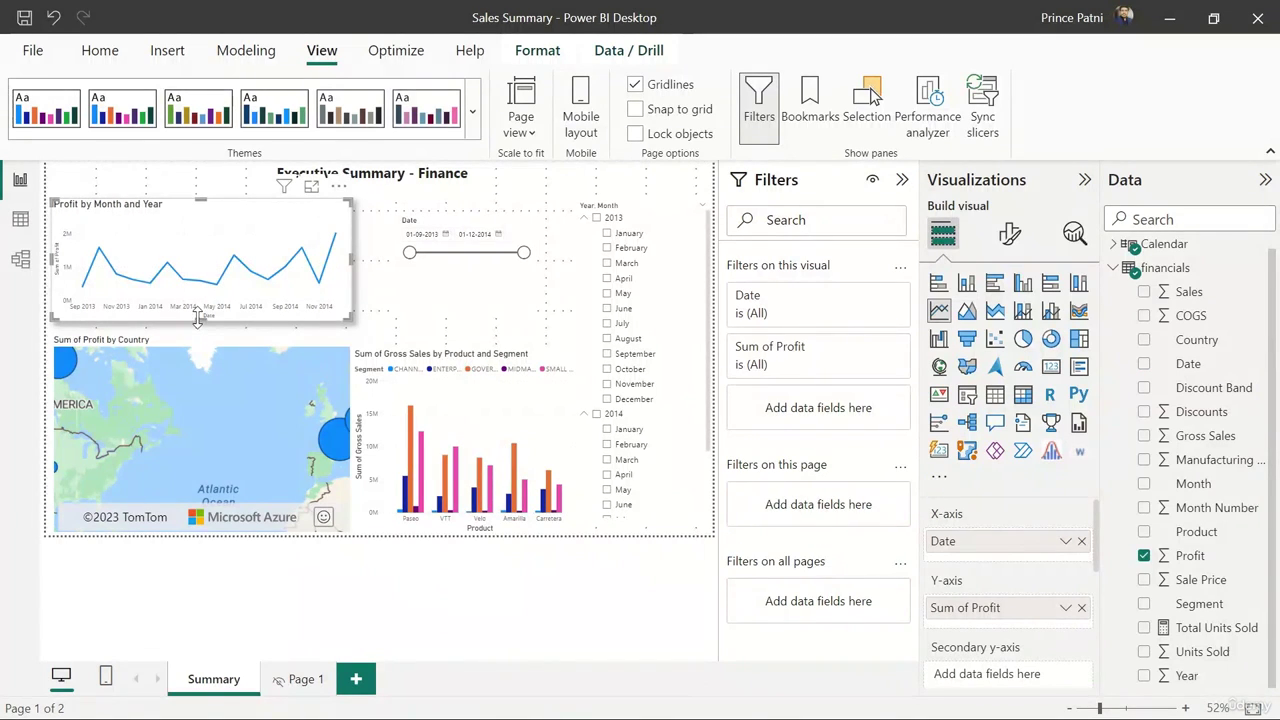
{"action": "left_click_drag", "start_coordinate": [198, 318], "coordinate": [203, 311]}
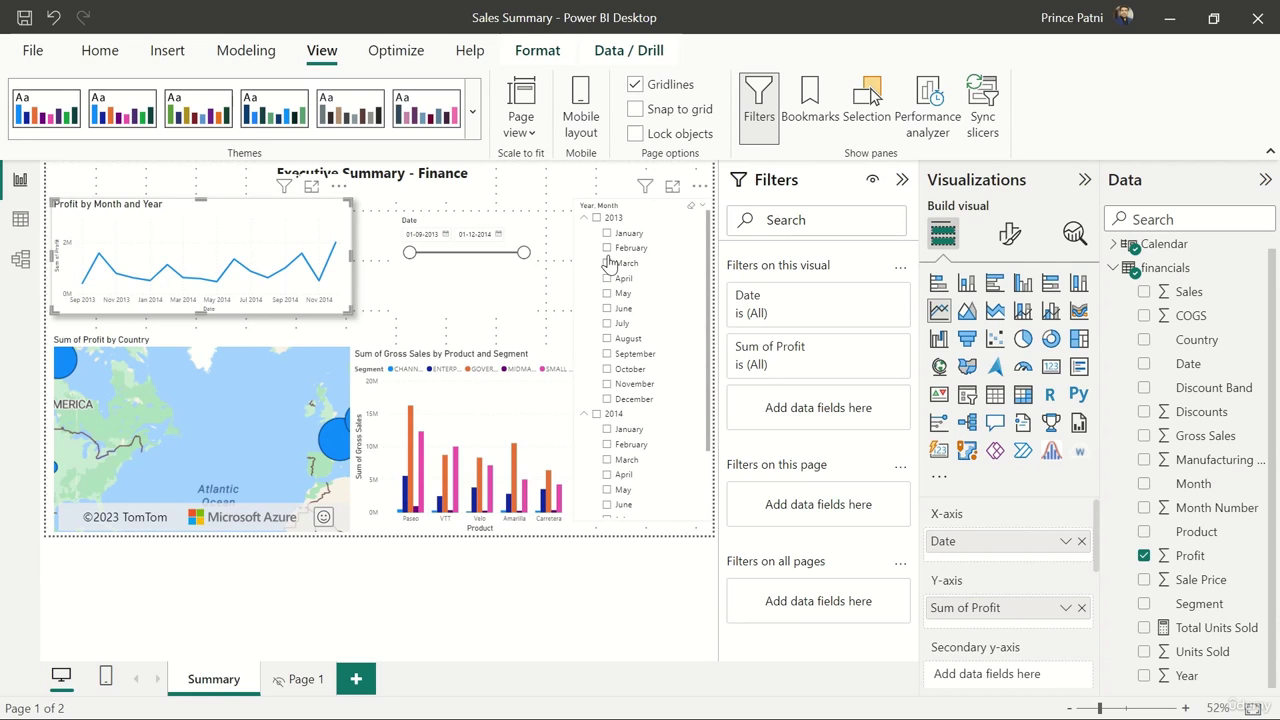
Toggle the gridlines off and on, and nudge the date slicer into place with Snap to grid turned on
{"action": "left_click", "coordinate": [638, 86]}
{"action": "left_click", "coordinate": [638, 86]}
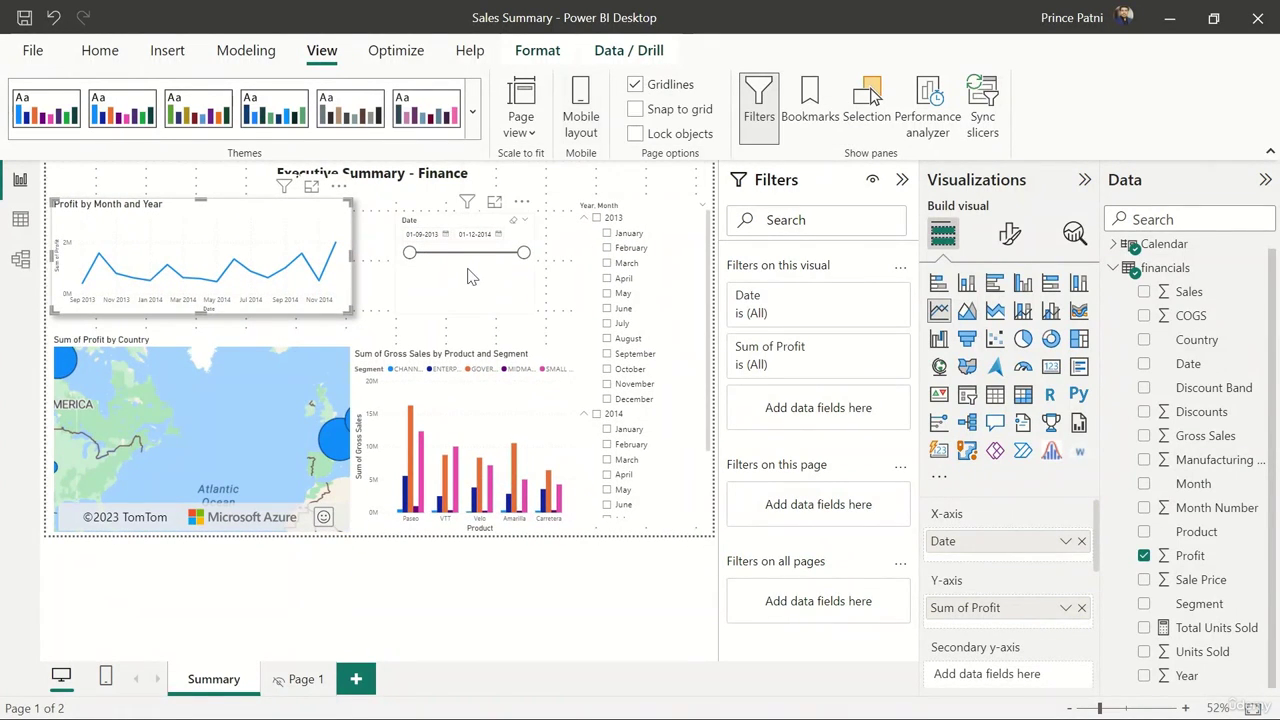
{"action": "left_click_drag", "start_coordinate": [470, 277], "coordinate": [462, 264]}
{"action": "left_click", "coordinate": [636, 110]}
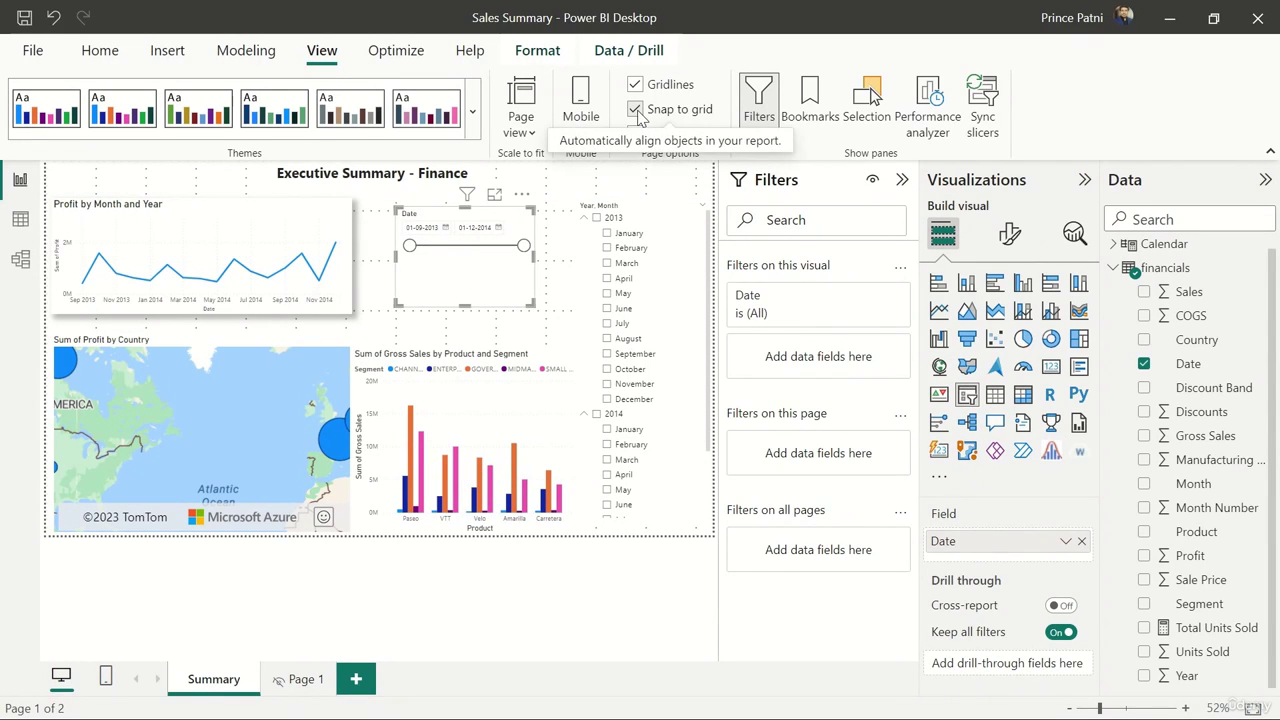
{"action": "left_click_drag", "start_coordinate": [468, 285], "coordinate": [470, 290]}
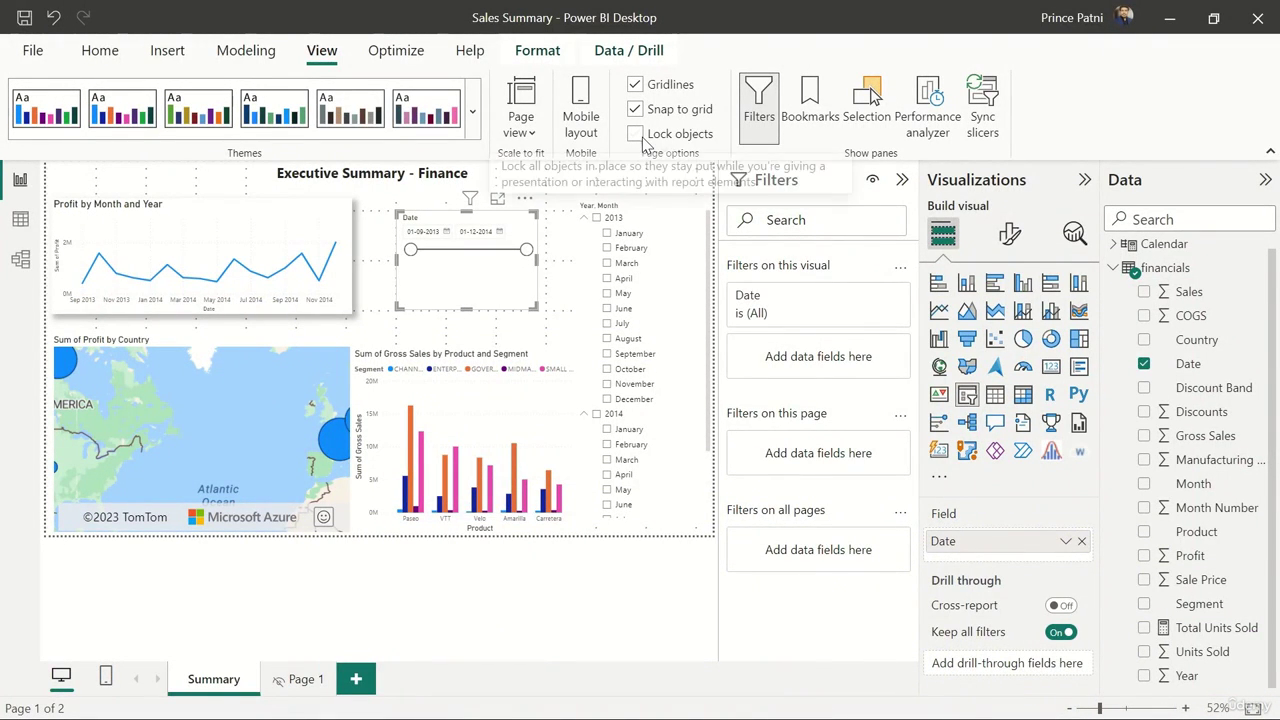
Lock the report objects, try to move the profit map and select the gross sales chart, and unlock the objects again
{"action": "left_click", "coordinate": [638, 137]}
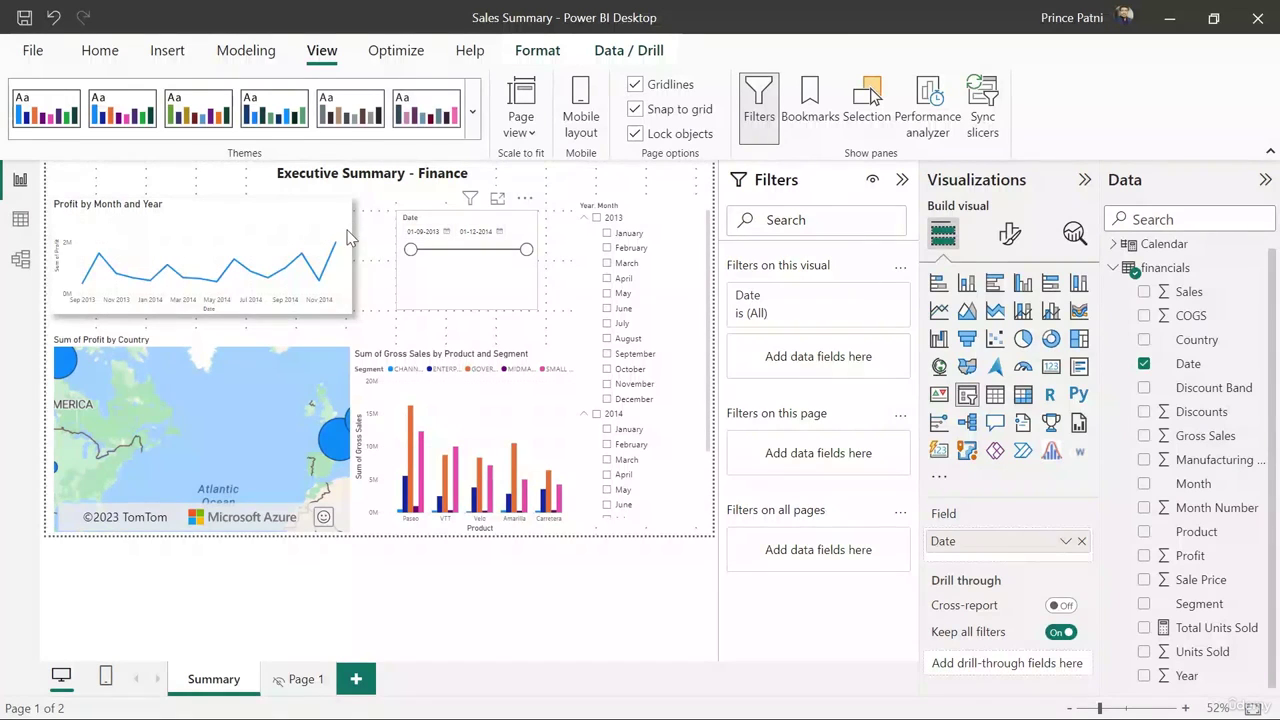
{"action": "left_click_drag", "start_coordinate": [284, 365], "coordinate": [331, 353]}
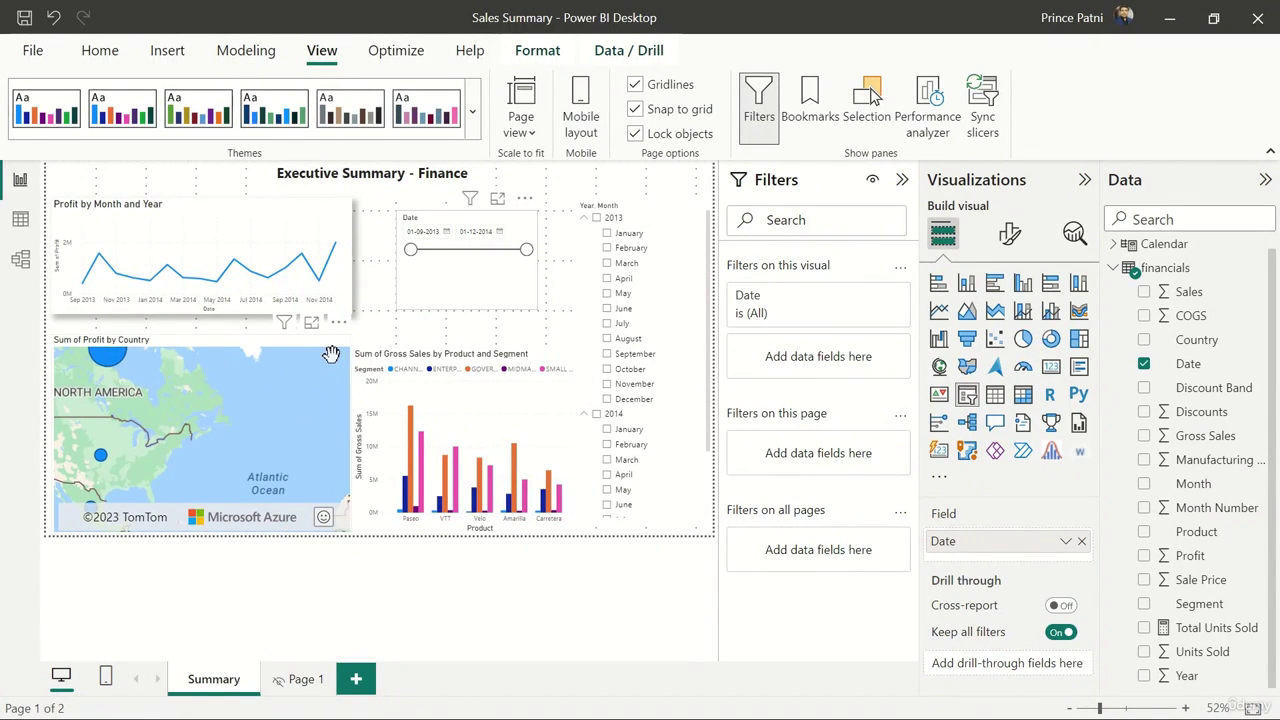
{"action": "left_click", "coordinate": [501, 341]}
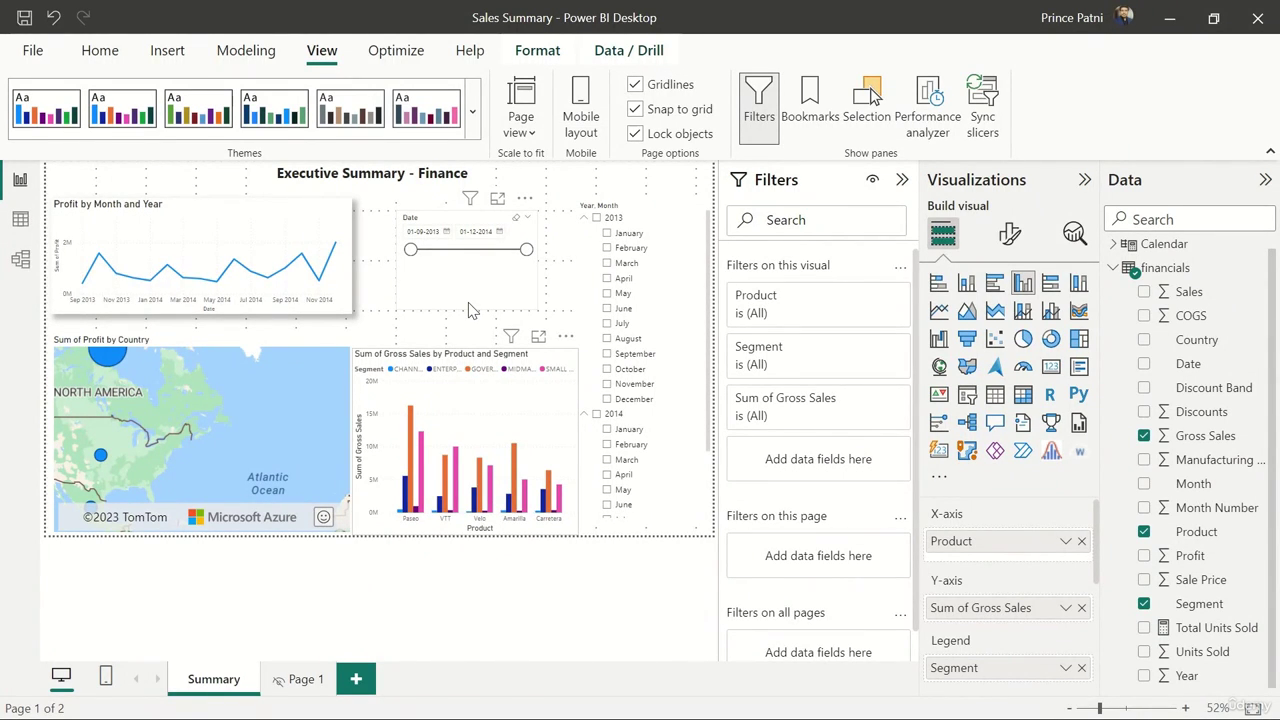
{"action": "left_click", "coordinate": [636, 137]}
{"action": "left_click_drag", "start_coordinate": [484, 222], "coordinate": [479, 222]}
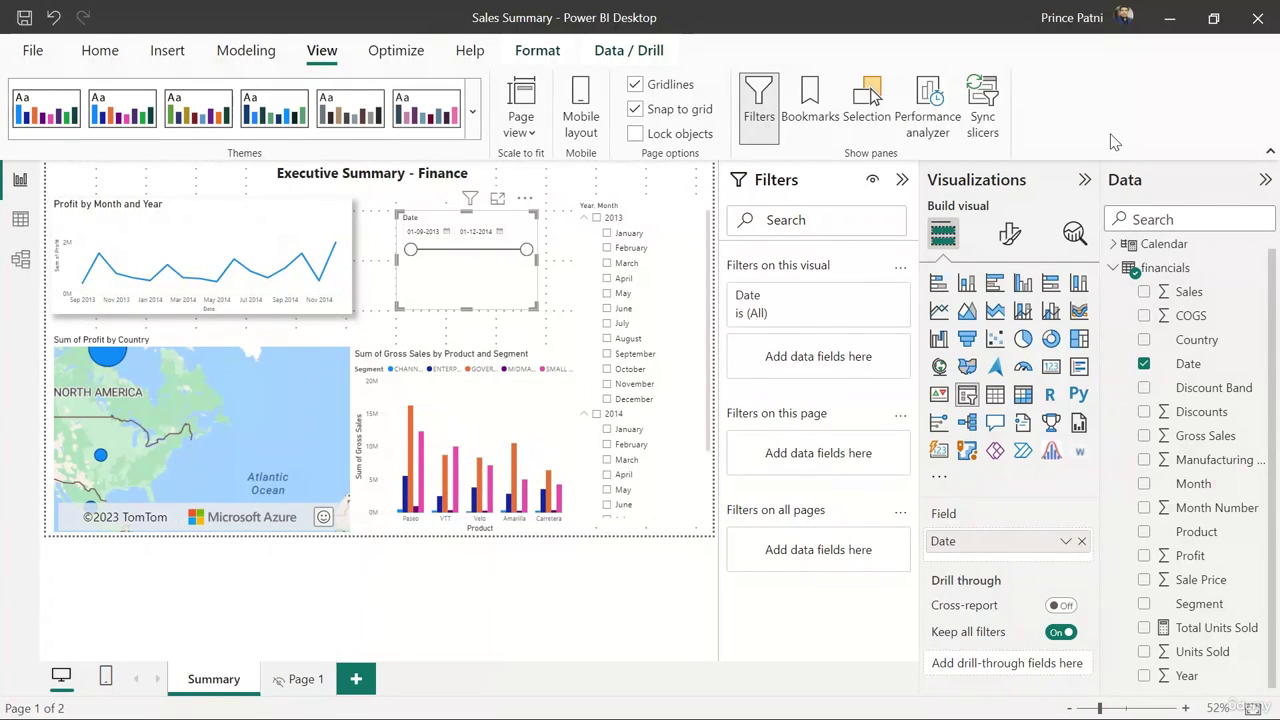
{"action": "left_click", "coordinate": [613, 595]}
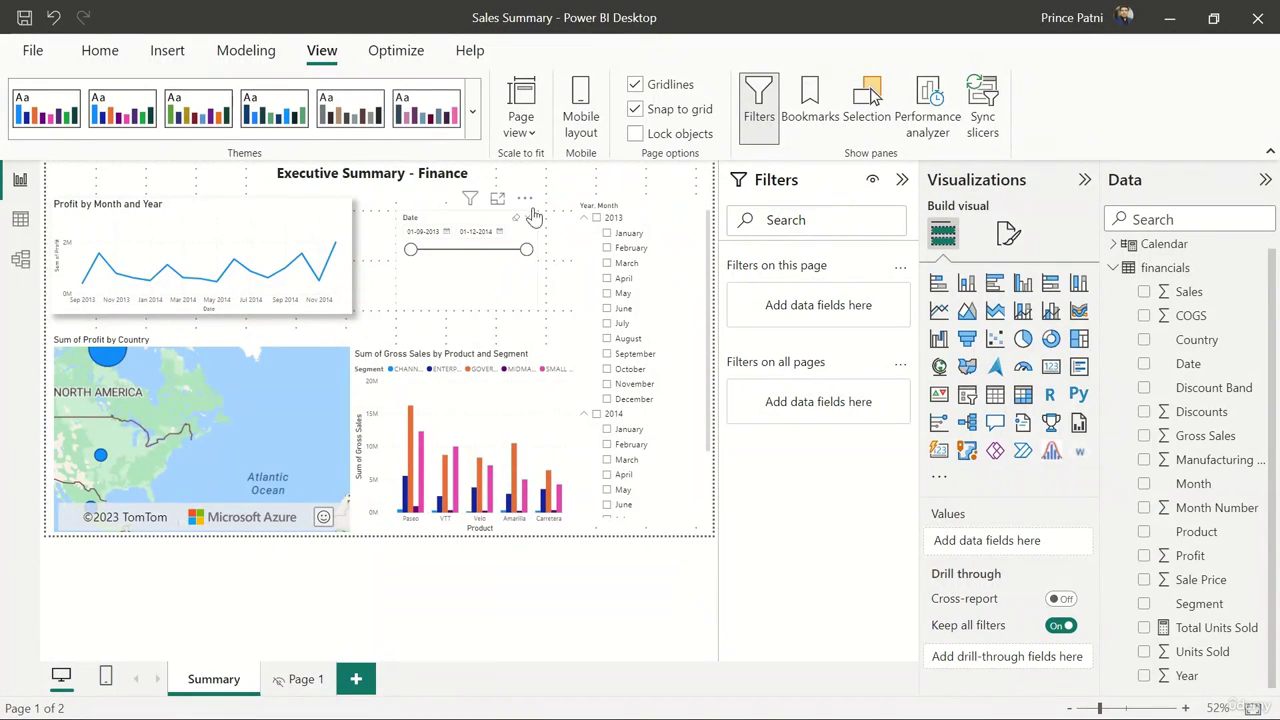
Test the date slicer's end date against the report visuals, and pause the visual queries to test it again
{"action": "left_click", "coordinate": [400, 52]}
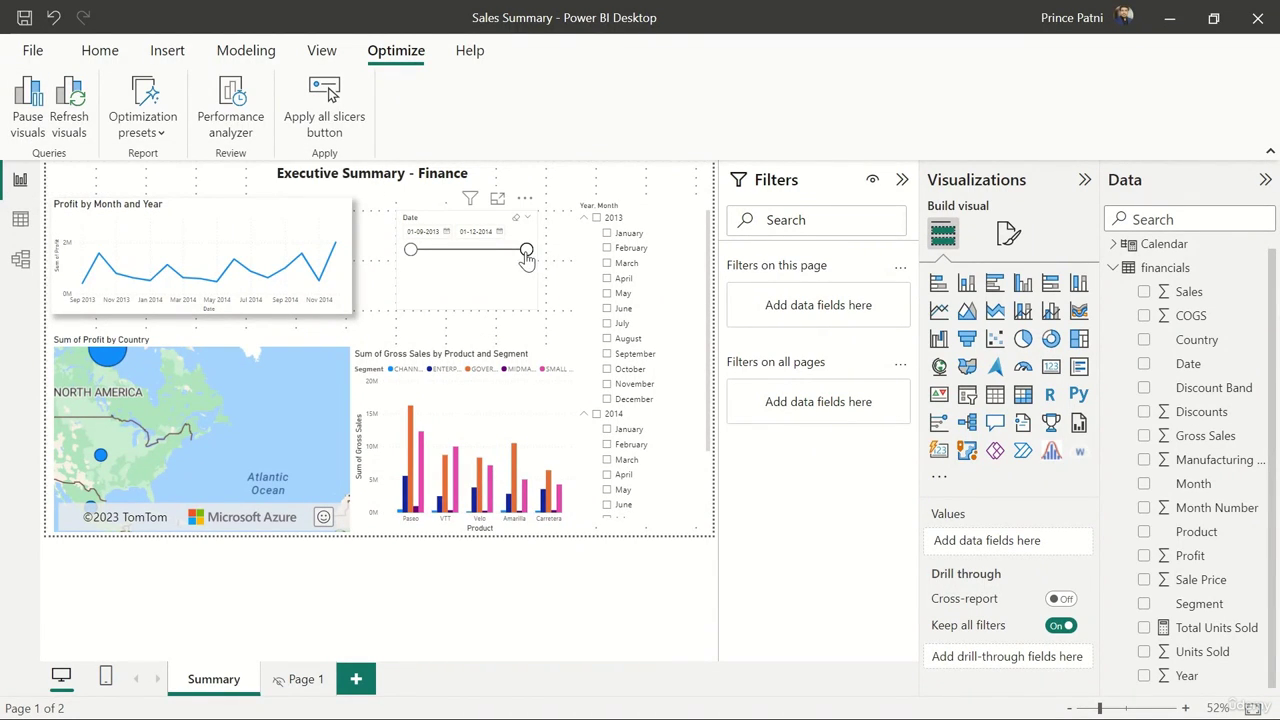
{"action": "mouse_move", "coordinate": [526, 252]}
{"action": "left_mouse_down"}
{"action": "mouse_move", "coordinate": [472, 254]}
{"action": "mouse_move", "coordinate": [537, 252]}
{"action": "left_mouse_up"}
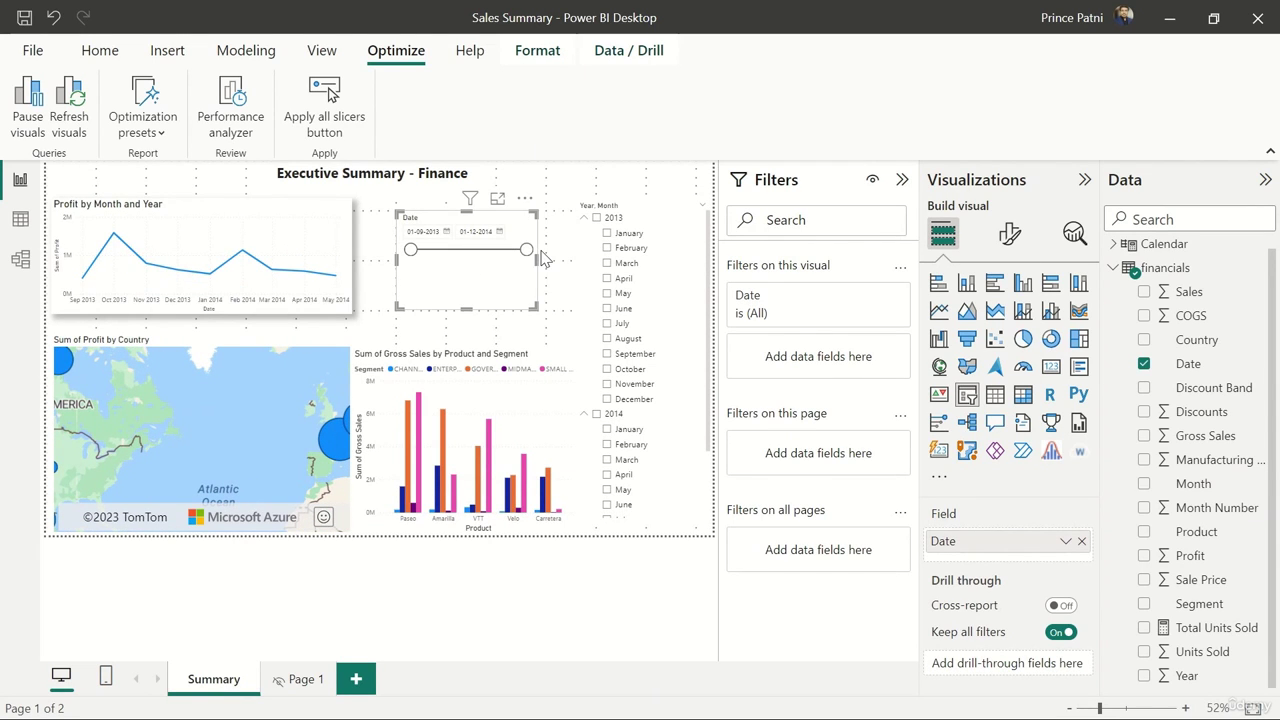
{"action": "left_click", "coordinate": [27, 104]}
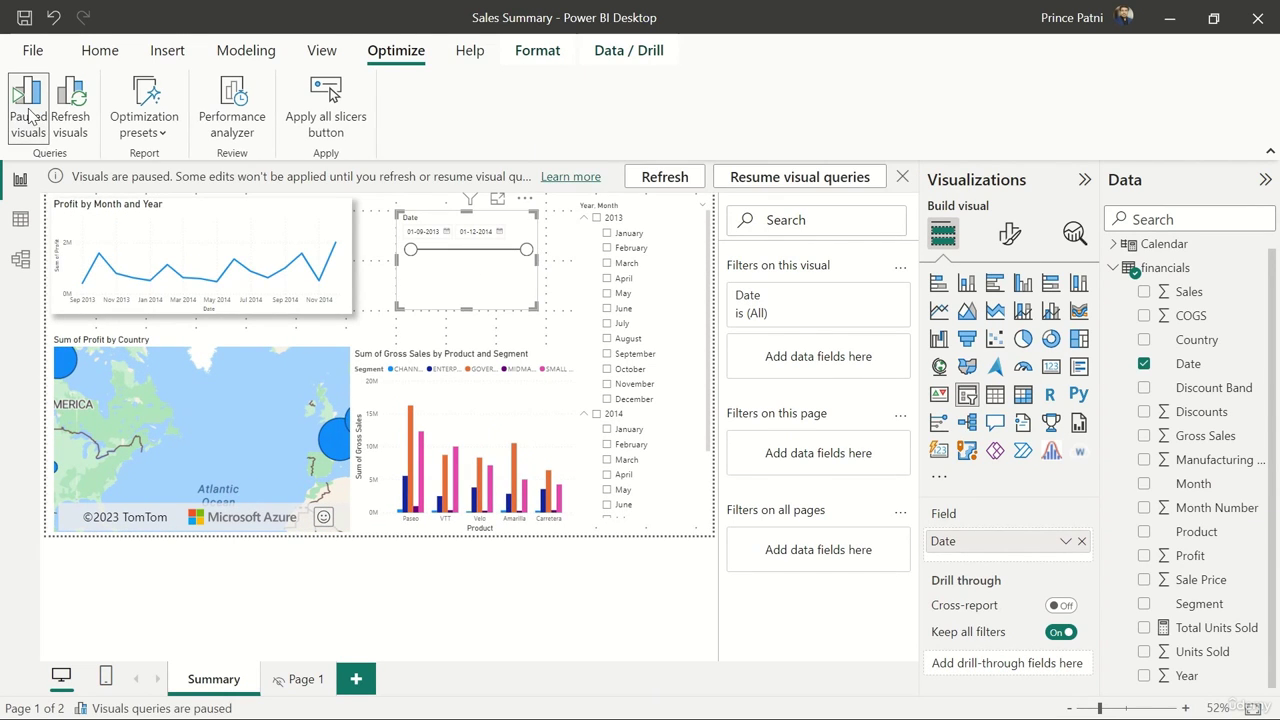
{"action": "mouse_move", "coordinate": [526, 250]}
{"action": "left_mouse_down"}
{"action": "mouse_move", "coordinate": [438, 260]}
{"action": "mouse_move", "coordinate": [527, 250]}
{"action": "left_mouse_up"}
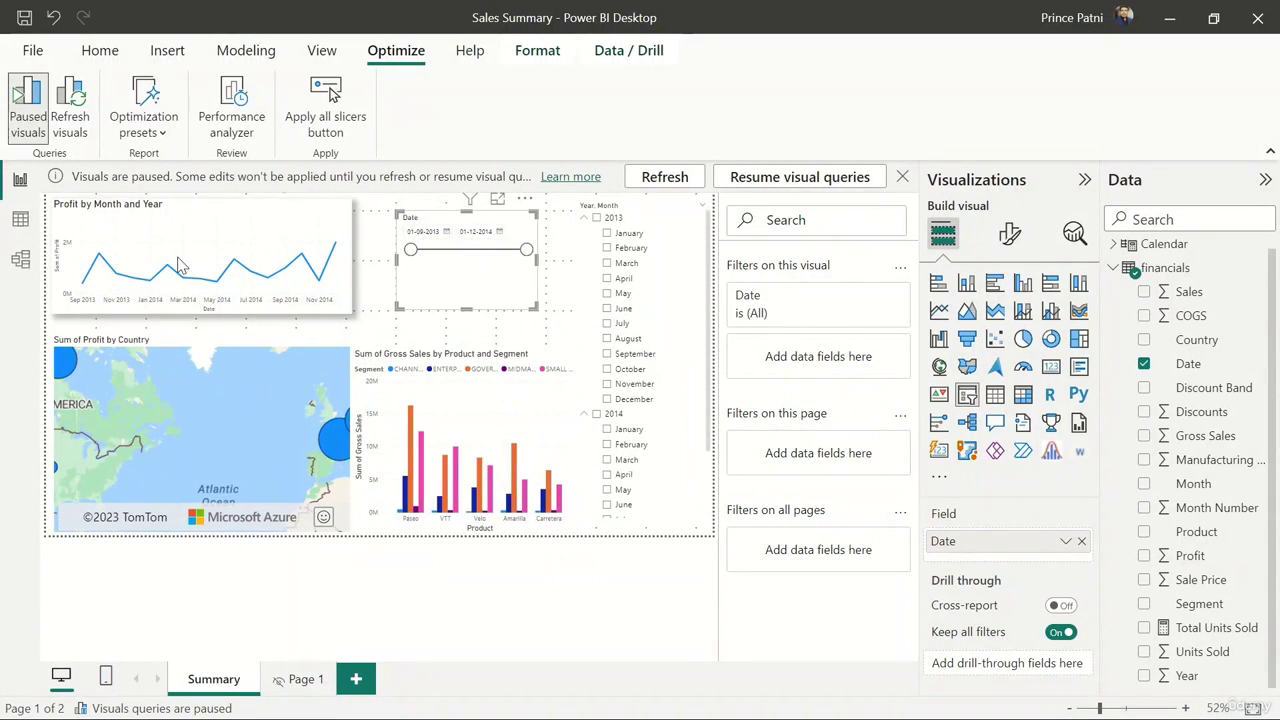
Resume the paused visual queries, extend the date slicer's end handle to the end of its range, and deselect the slicer
{"action": "left_click", "coordinate": [40, 120]}
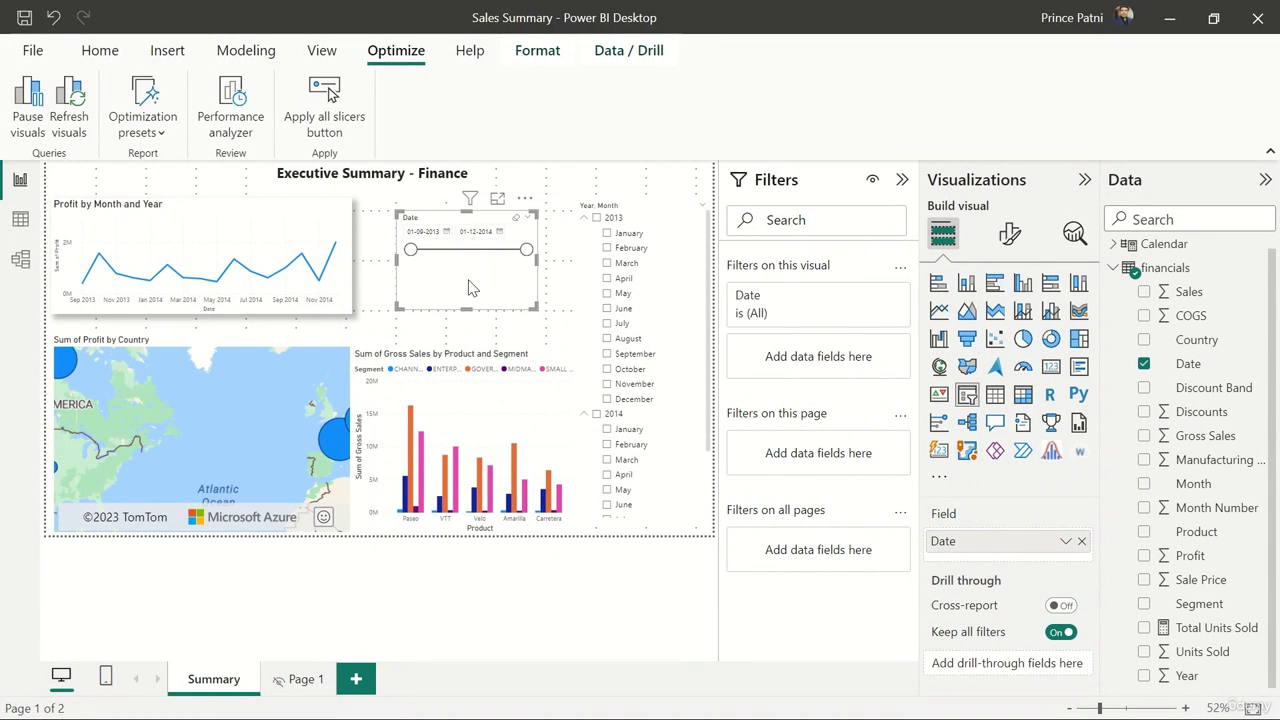
{"action": "mouse_move", "coordinate": [530, 258]}
{"action": "left_mouse_down"}
{"action": "mouse_move", "coordinate": [466, 258]}
{"action": "mouse_move", "coordinate": [545, 256]}
{"action": "left_mouse_up"}
{"action": "left_click", "coordinate": [643, 577]}
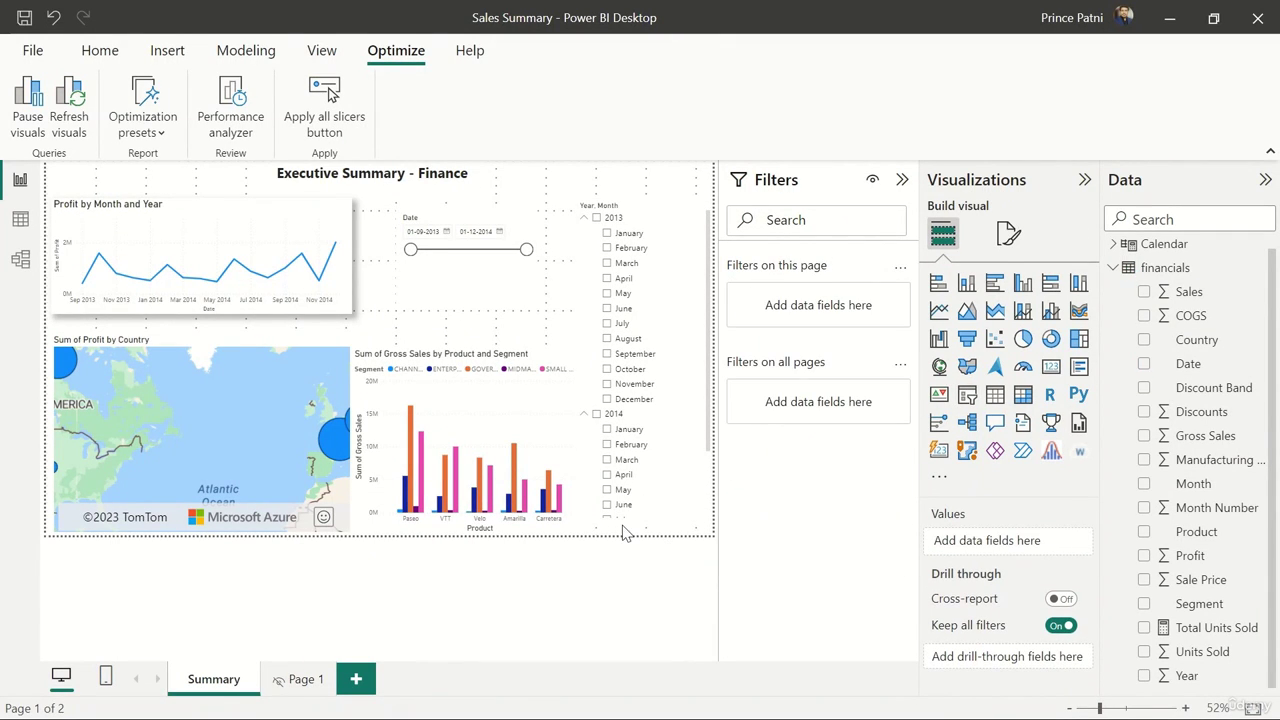
Look up the installed Power BI Desktop version in the product information, highlight the version number, and close the dialog
{"action": "left_click", "coordinate": [474, 54]}
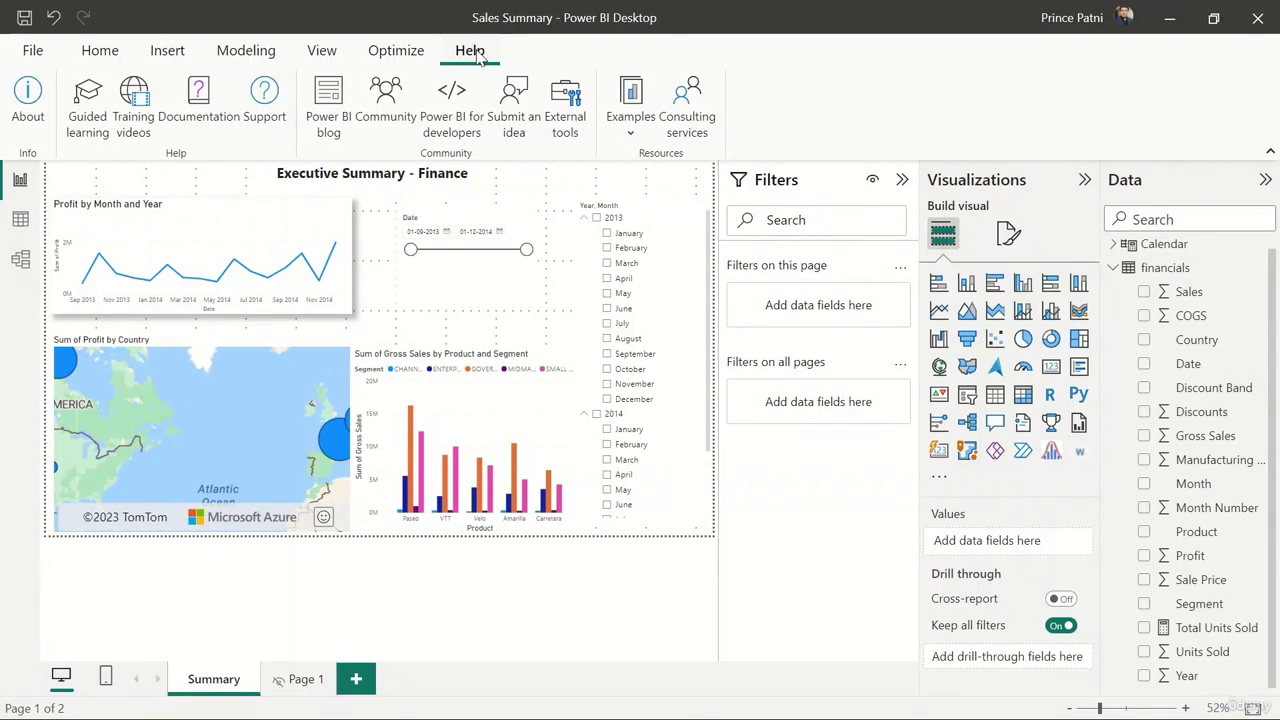
{"action": "left_click", "coordinate": [26, 120]}
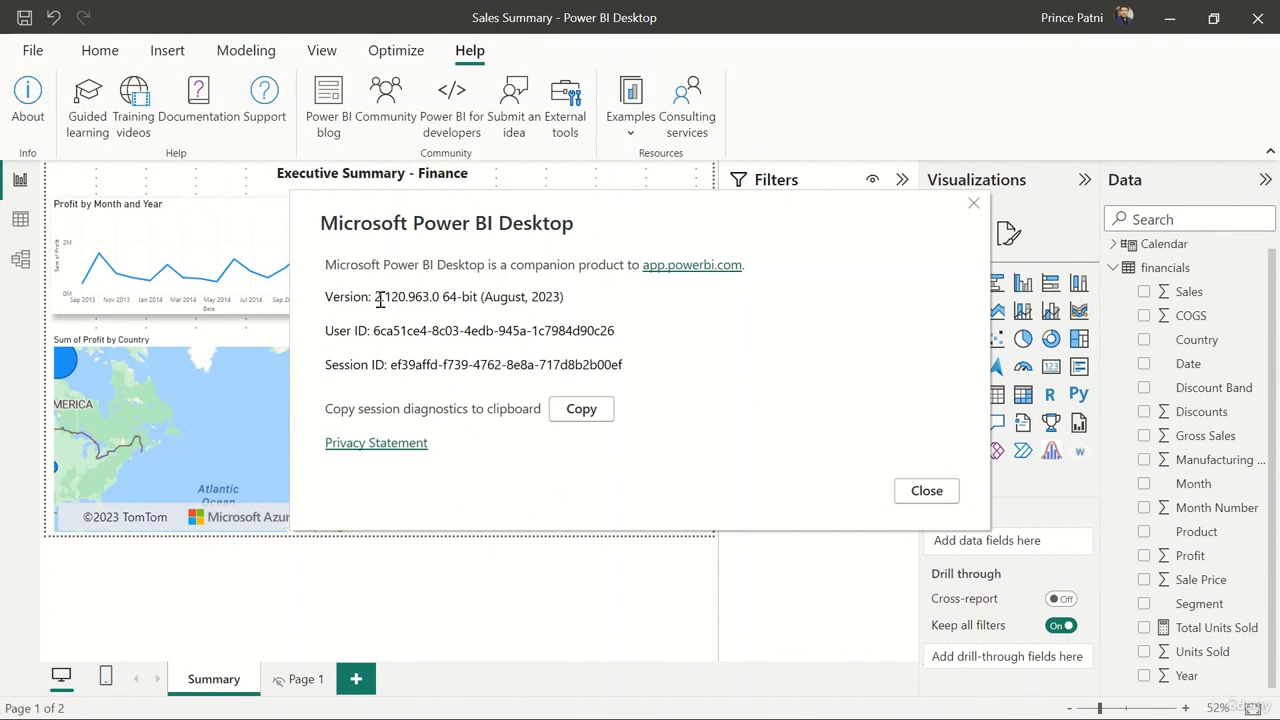
{"action": "left_click_drag", "start_coordinate": [377, 297], "coordinate": [480, 305]}
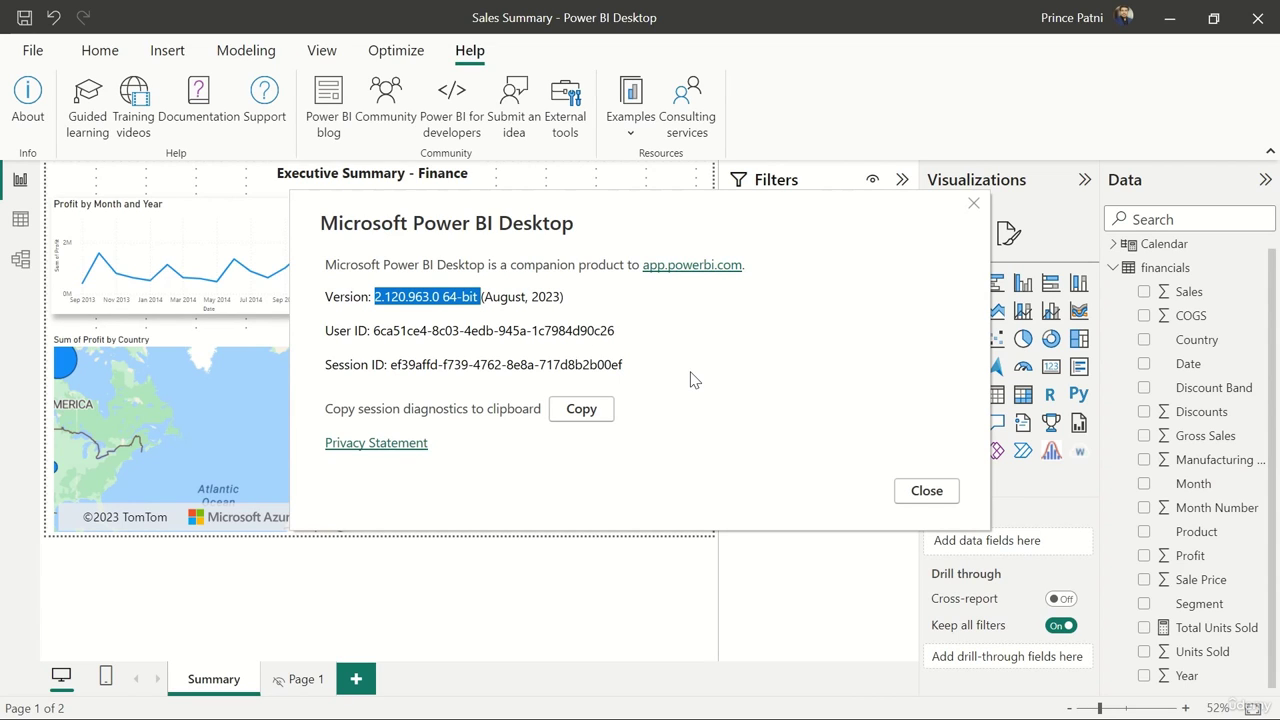
{"action": "left_click", "coordinate": [926, 491]}
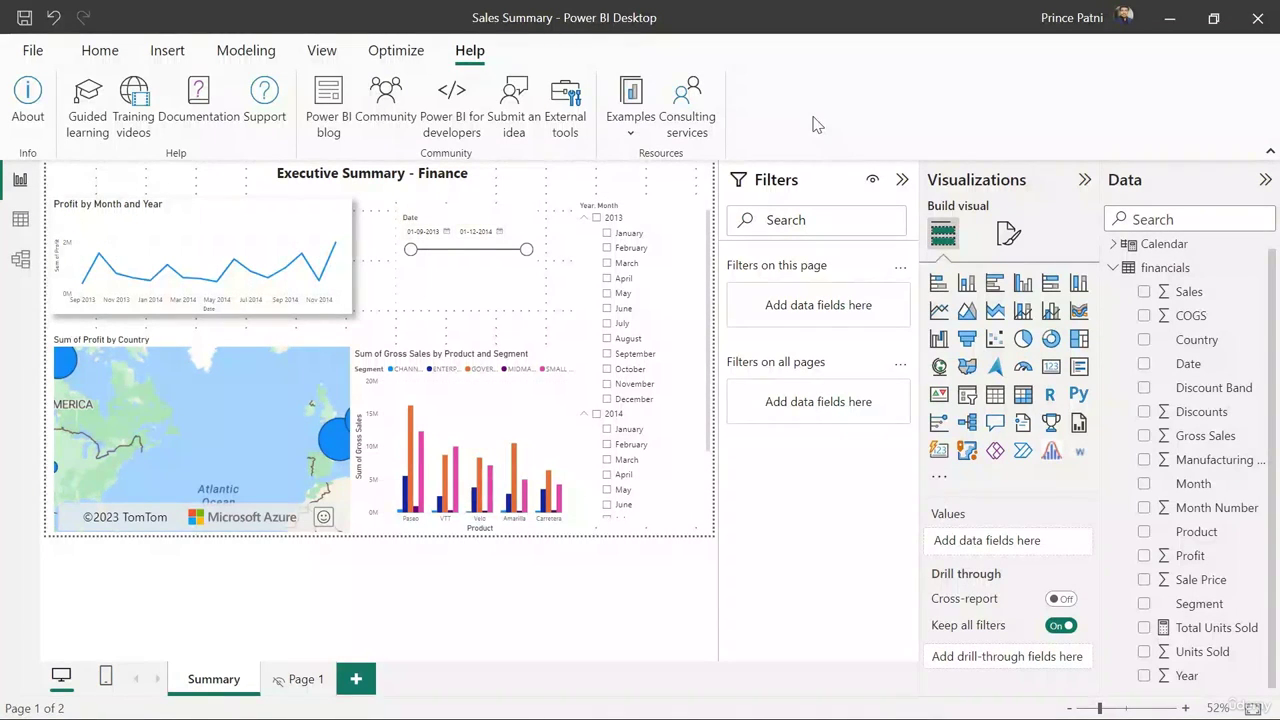
Examine the tools for the Sales column, its financials table and the Total Units Sold measure, and clear the field selection
{"action": "left_click", "coordinate": [1196, 294]}
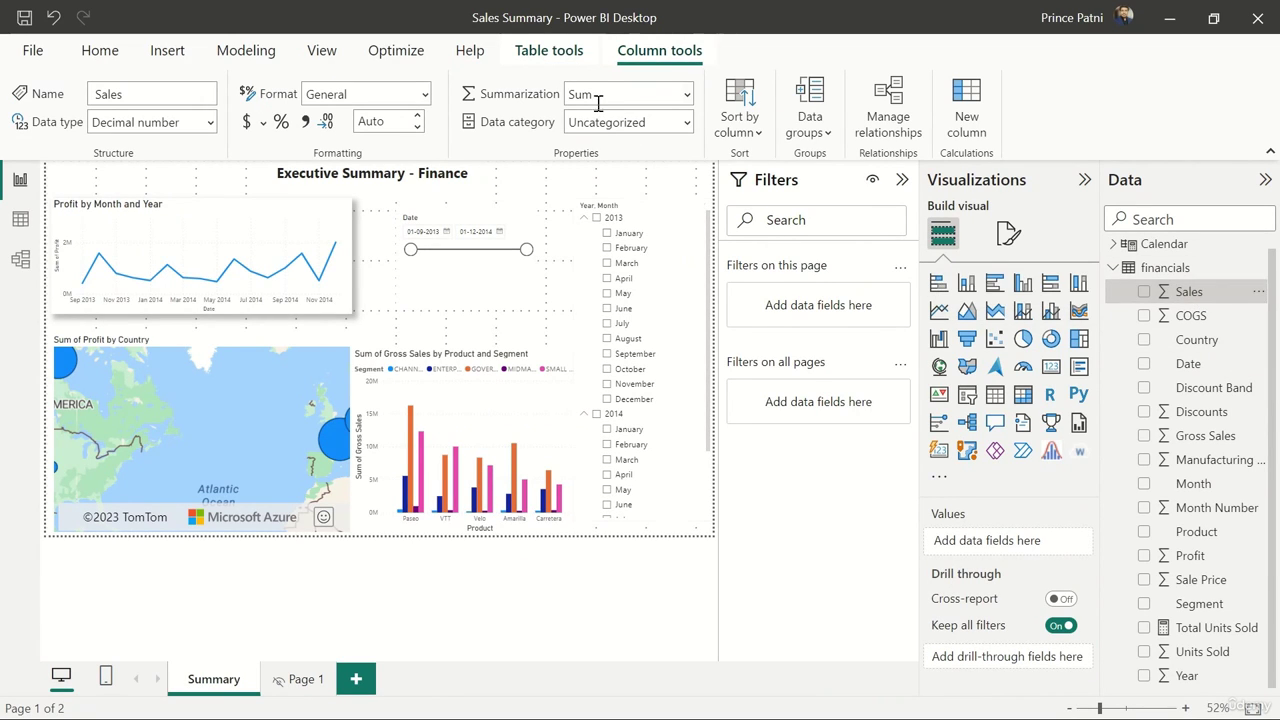
{"action": "left_click", "coordinate": [548, 50]}
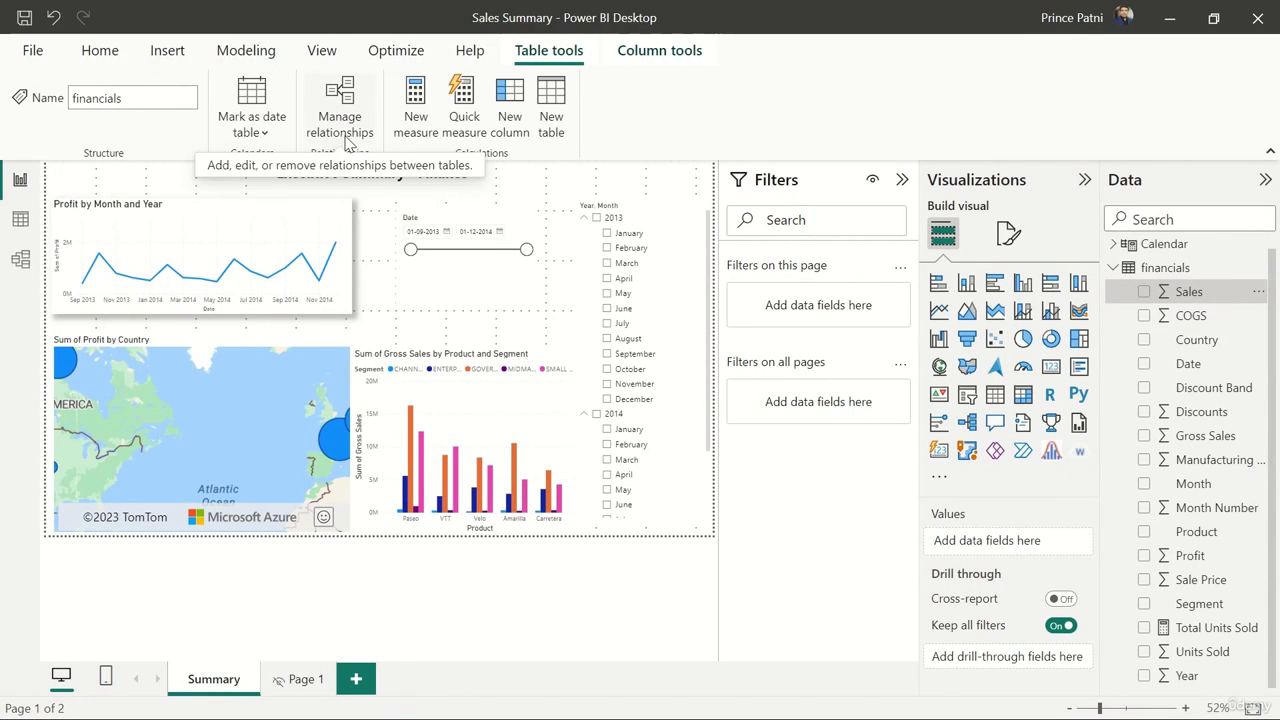
{"action": "left_click", "coordinate": [686, 63]}
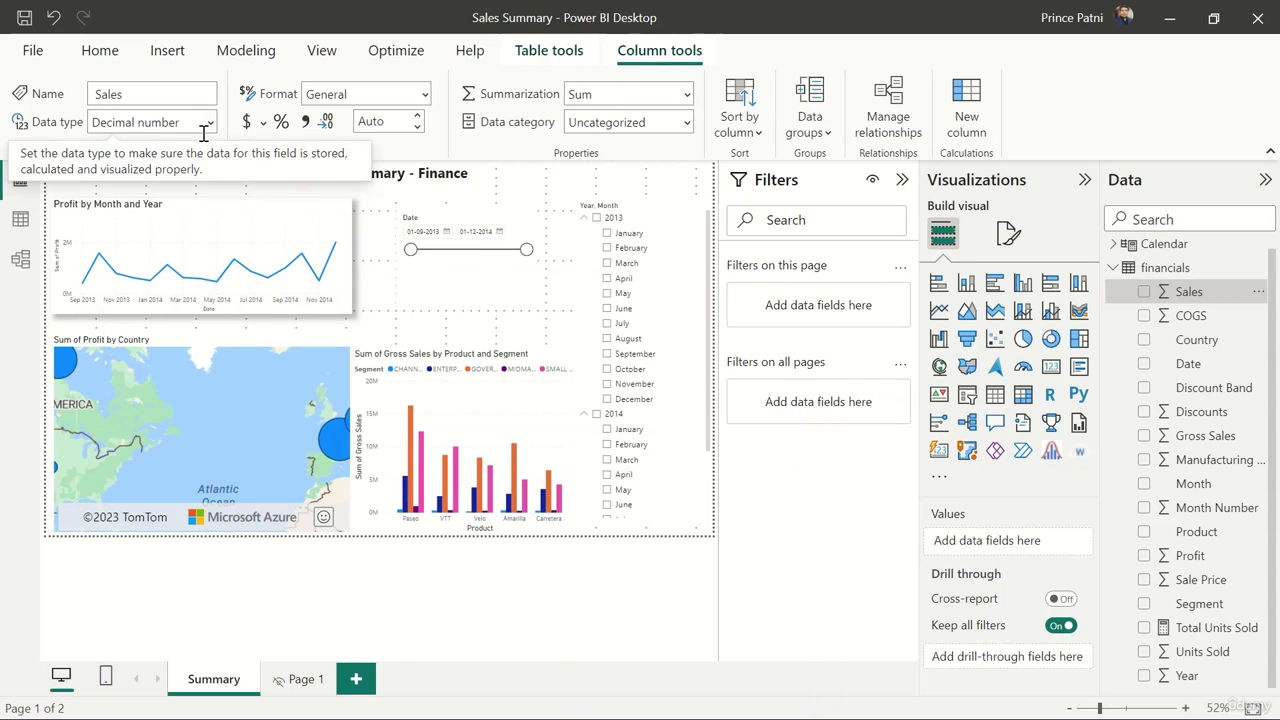
{"action": "left_click", "coordinate": [1205, 630]}
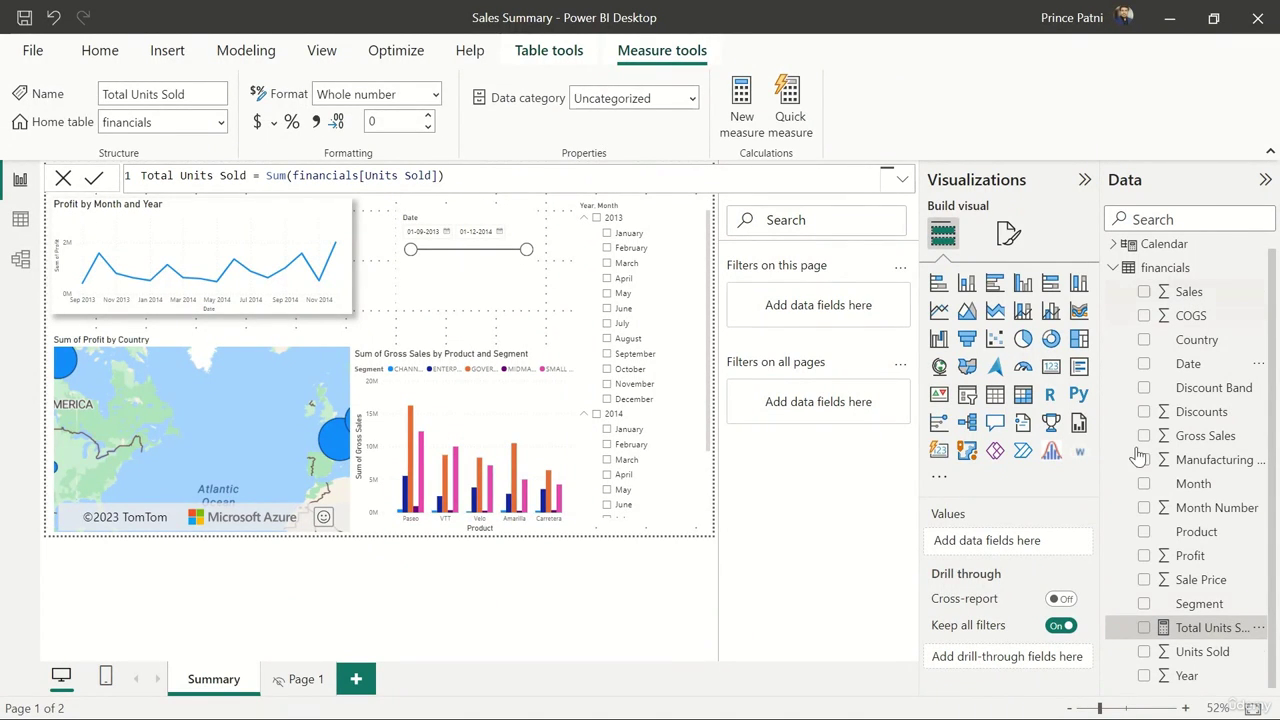
{"action": "left_click", "coordinate": [625, 612]}
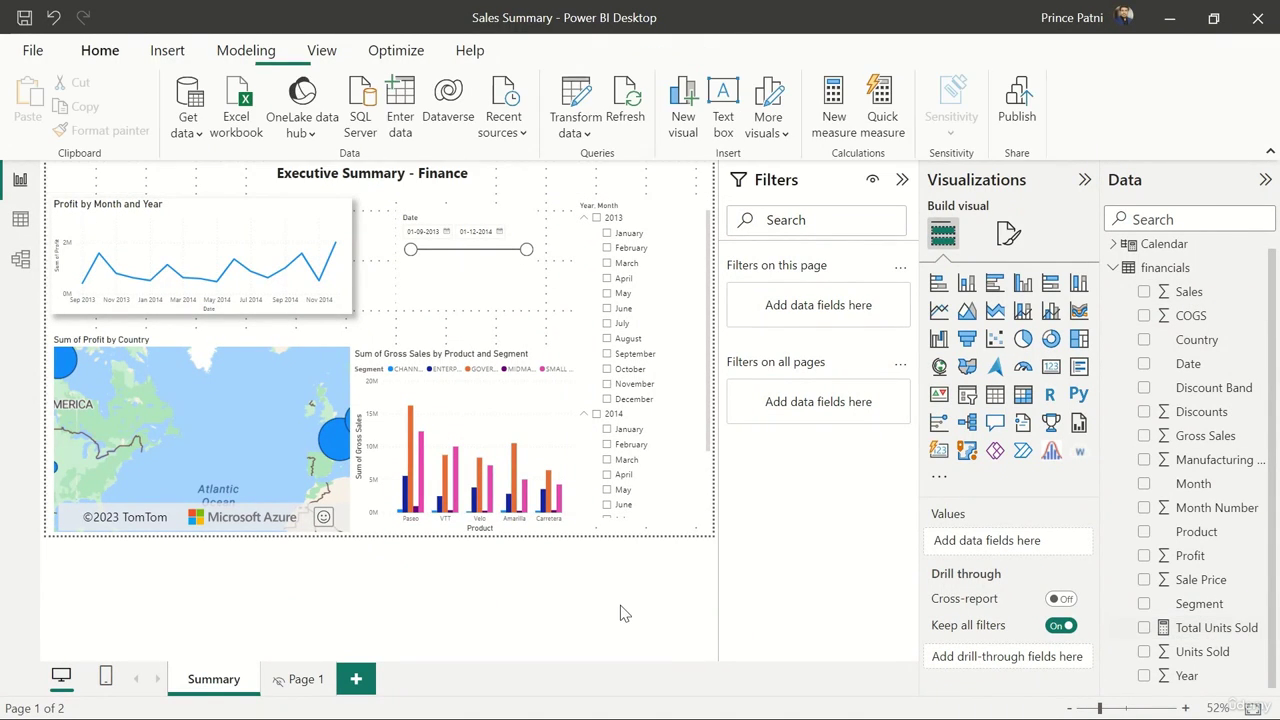
Select the Sum of Profit by Country map and review its formatting and data drill commands, ending on the home commands
{"action": "left_click", "coordinate": [276, 340]}
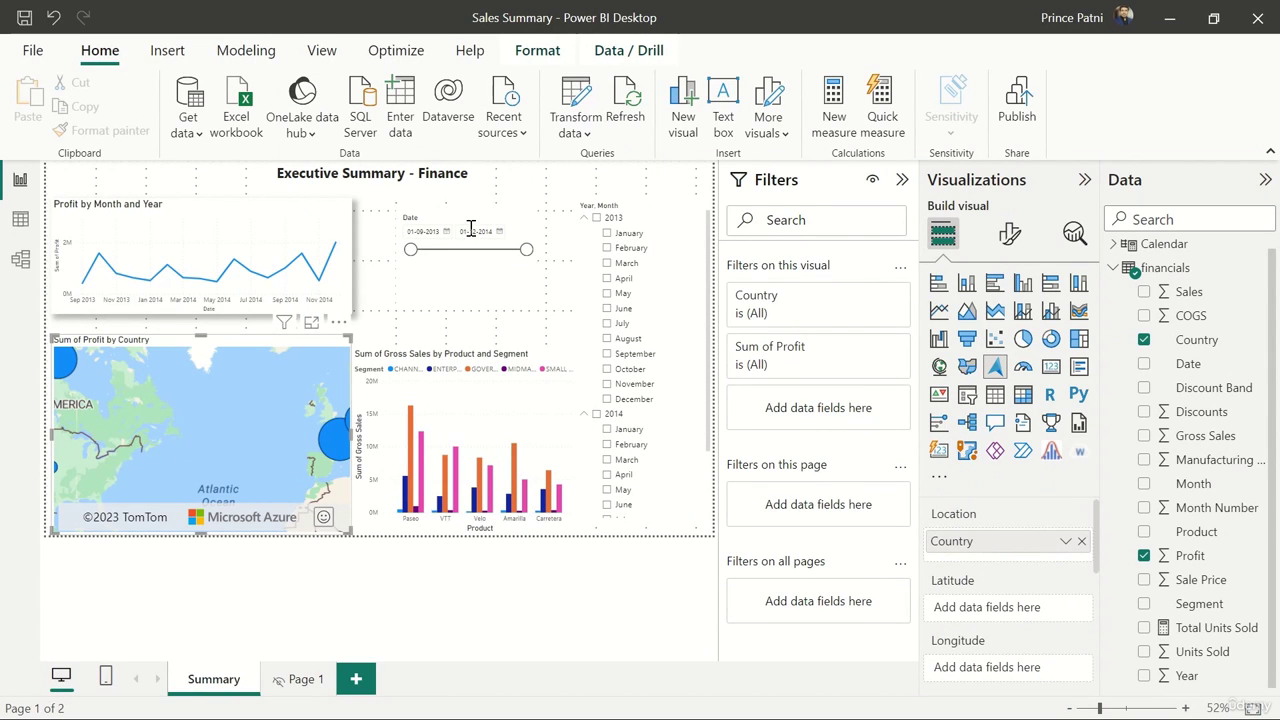
{"action": "left_click", "coordinate": [540, 52]}
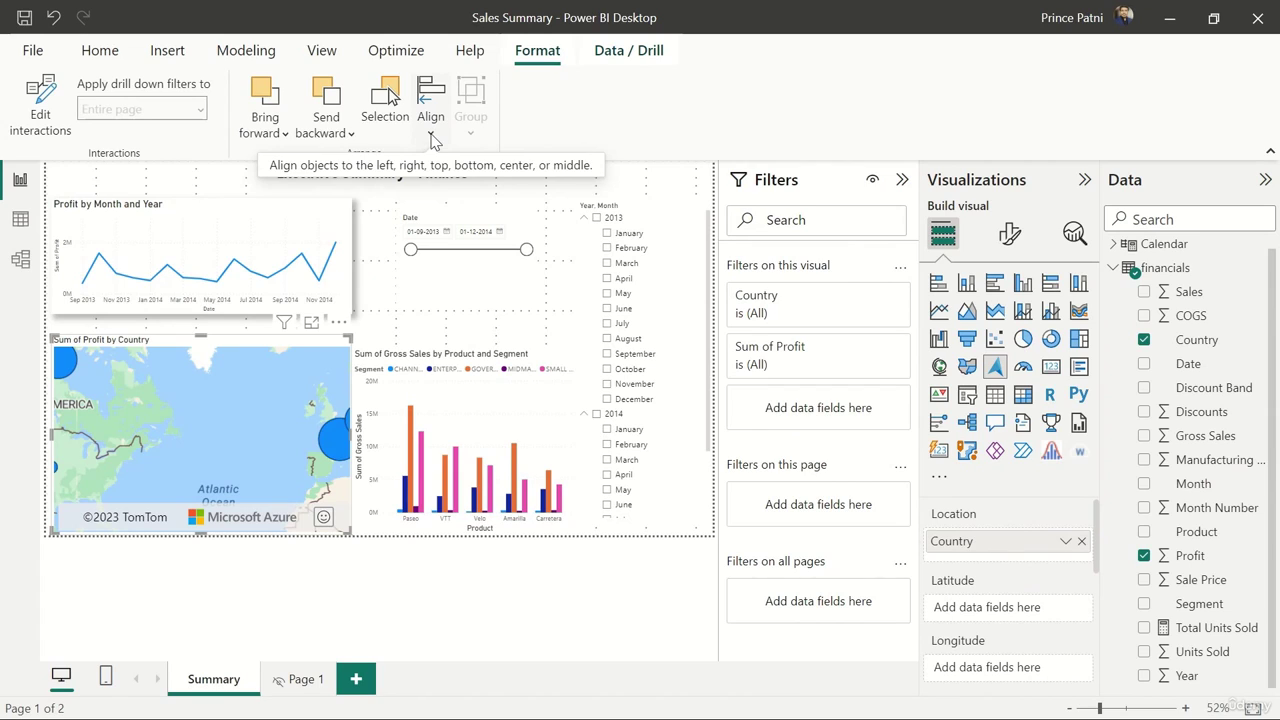
{"action": "left_click", "coordinate": [654, 54]}
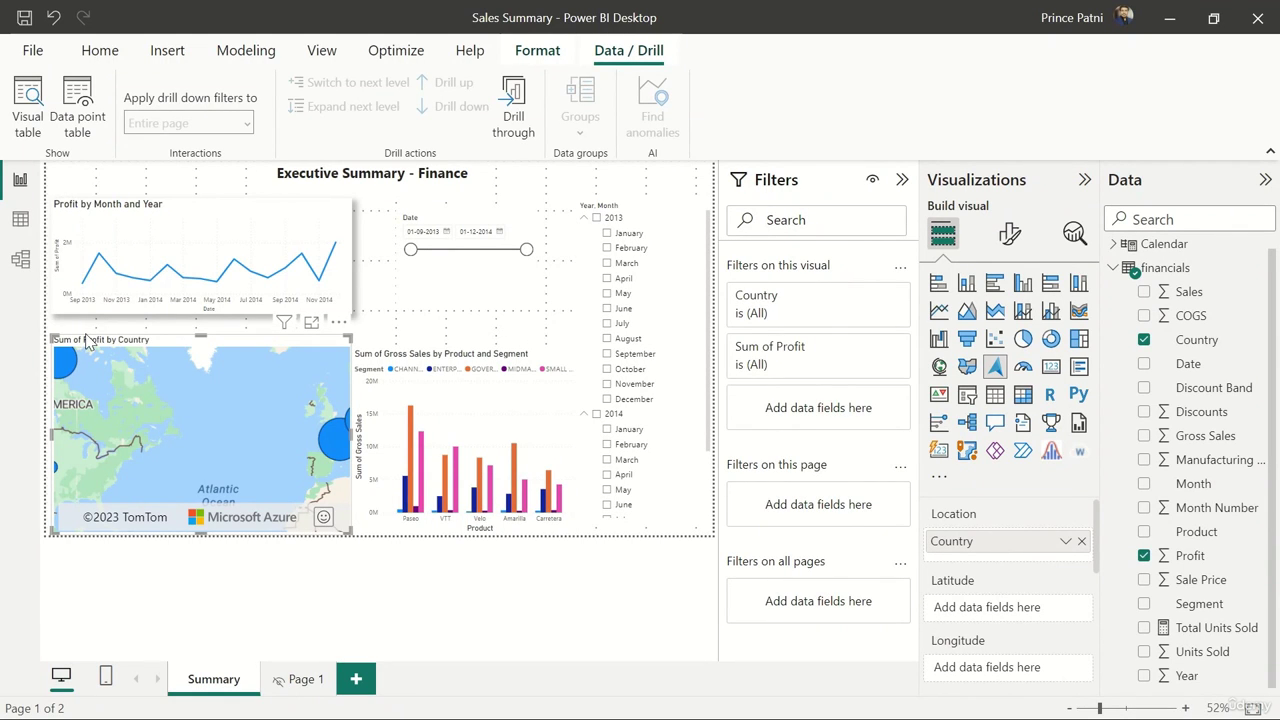
{"action": "left_click", "coordinate": [97, 58]}
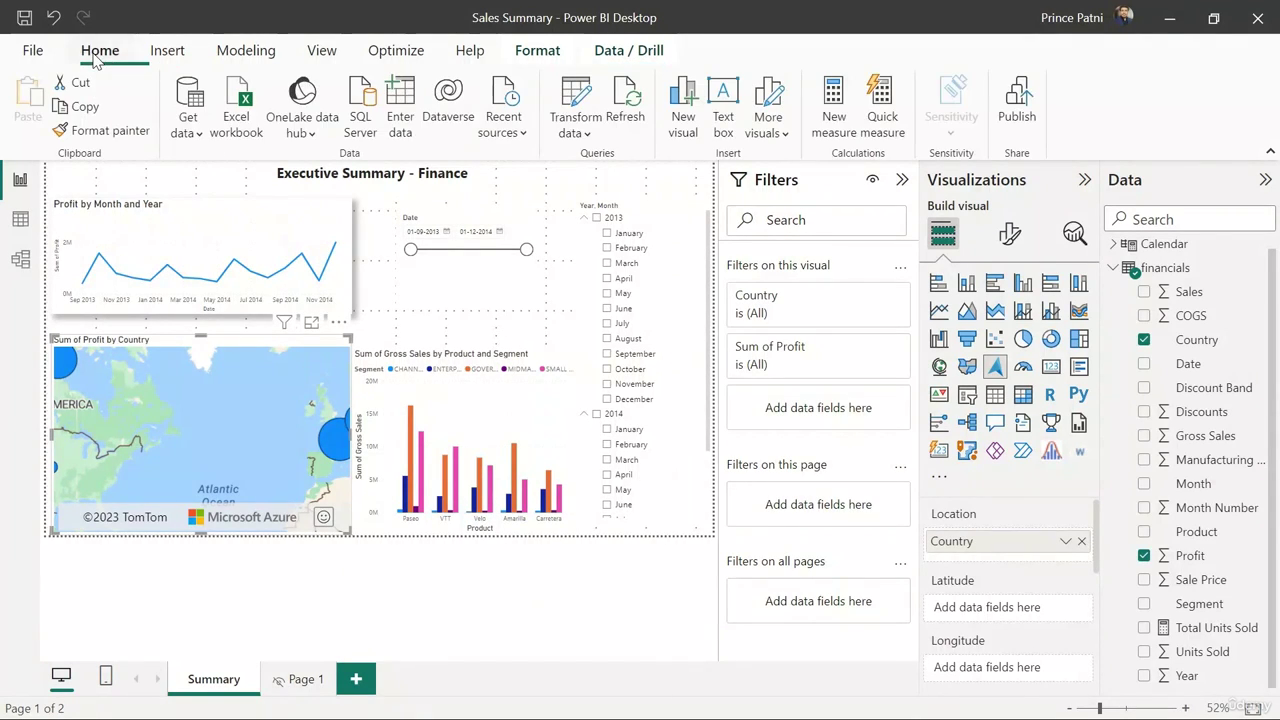